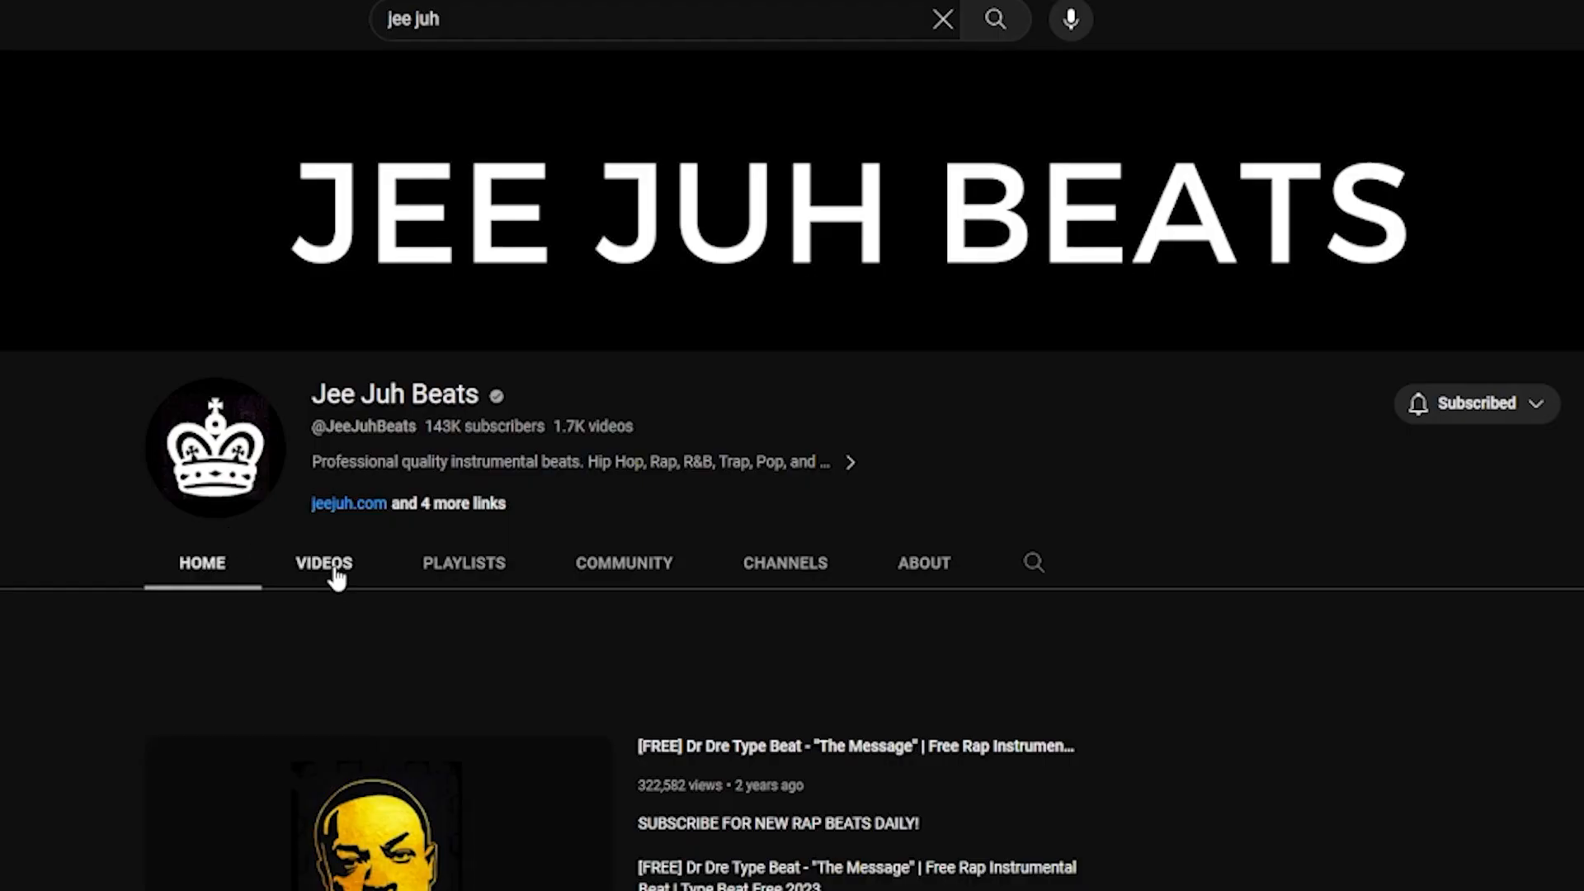
Open the list of videos on the Jee Juh Beats channel.
{"action": "left_click", "coordinate": [330, 575]}
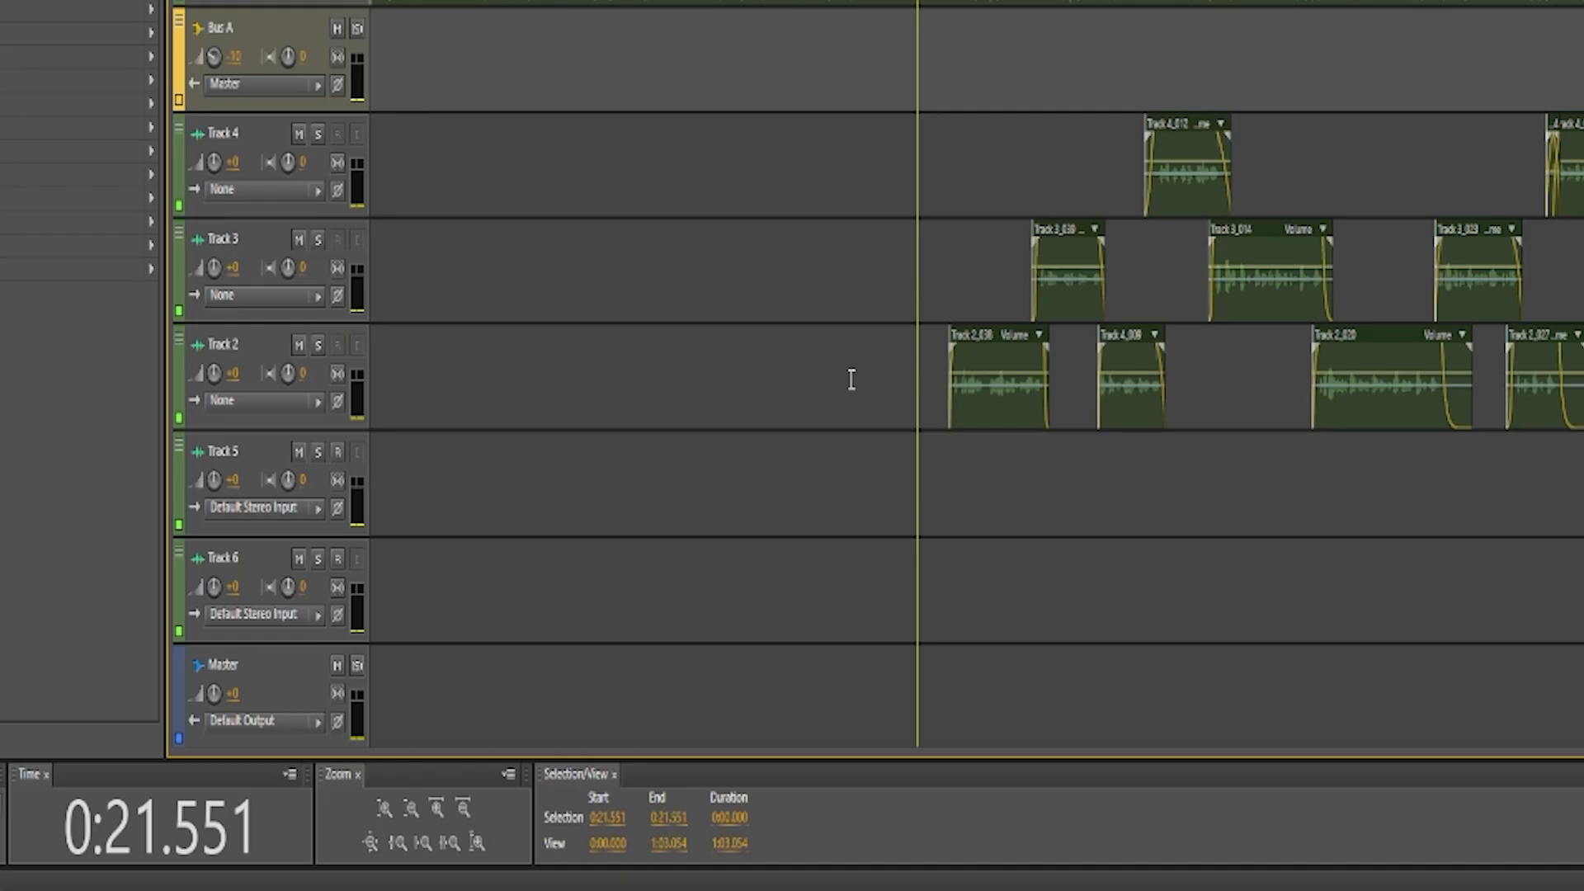
{"action": "left_click", "coordinate": [854, 370]}
{"action": "left_click", "coordinate": [871, 265]}
{"action": "left_click", "coordinate": [872, 185]}
{"action": "left_click", "coordinate": [924, 68]}
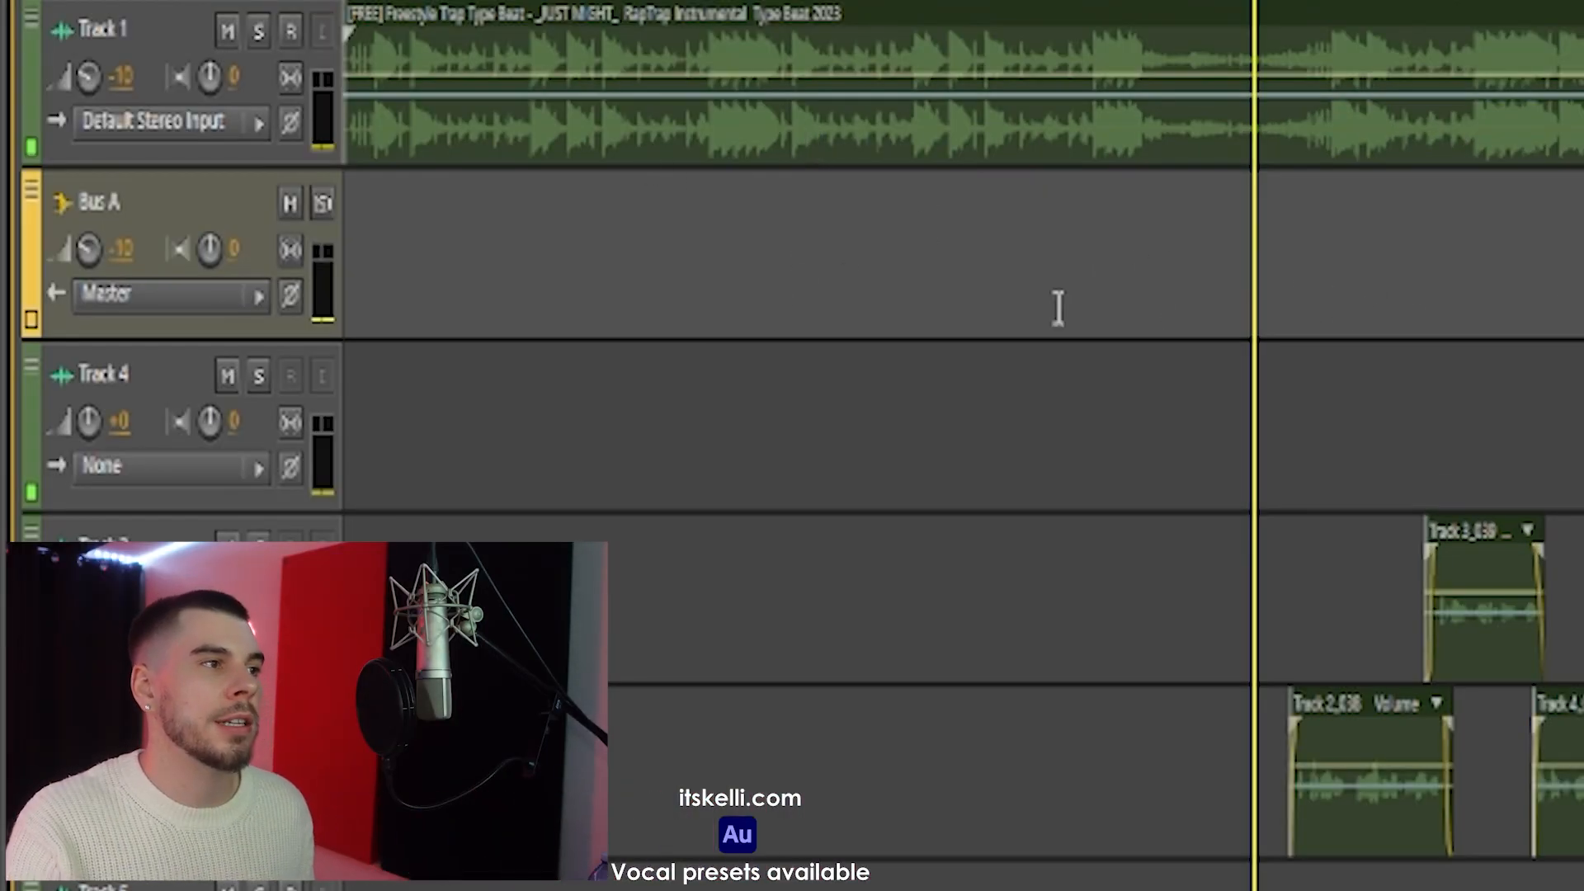
Rename the Bus A track as EFFECTS and the three vocal tracks below it as VERSE.
{"action": "double_click", "coordinate": [99, 216]}
{"action": "type", "text": "E"}
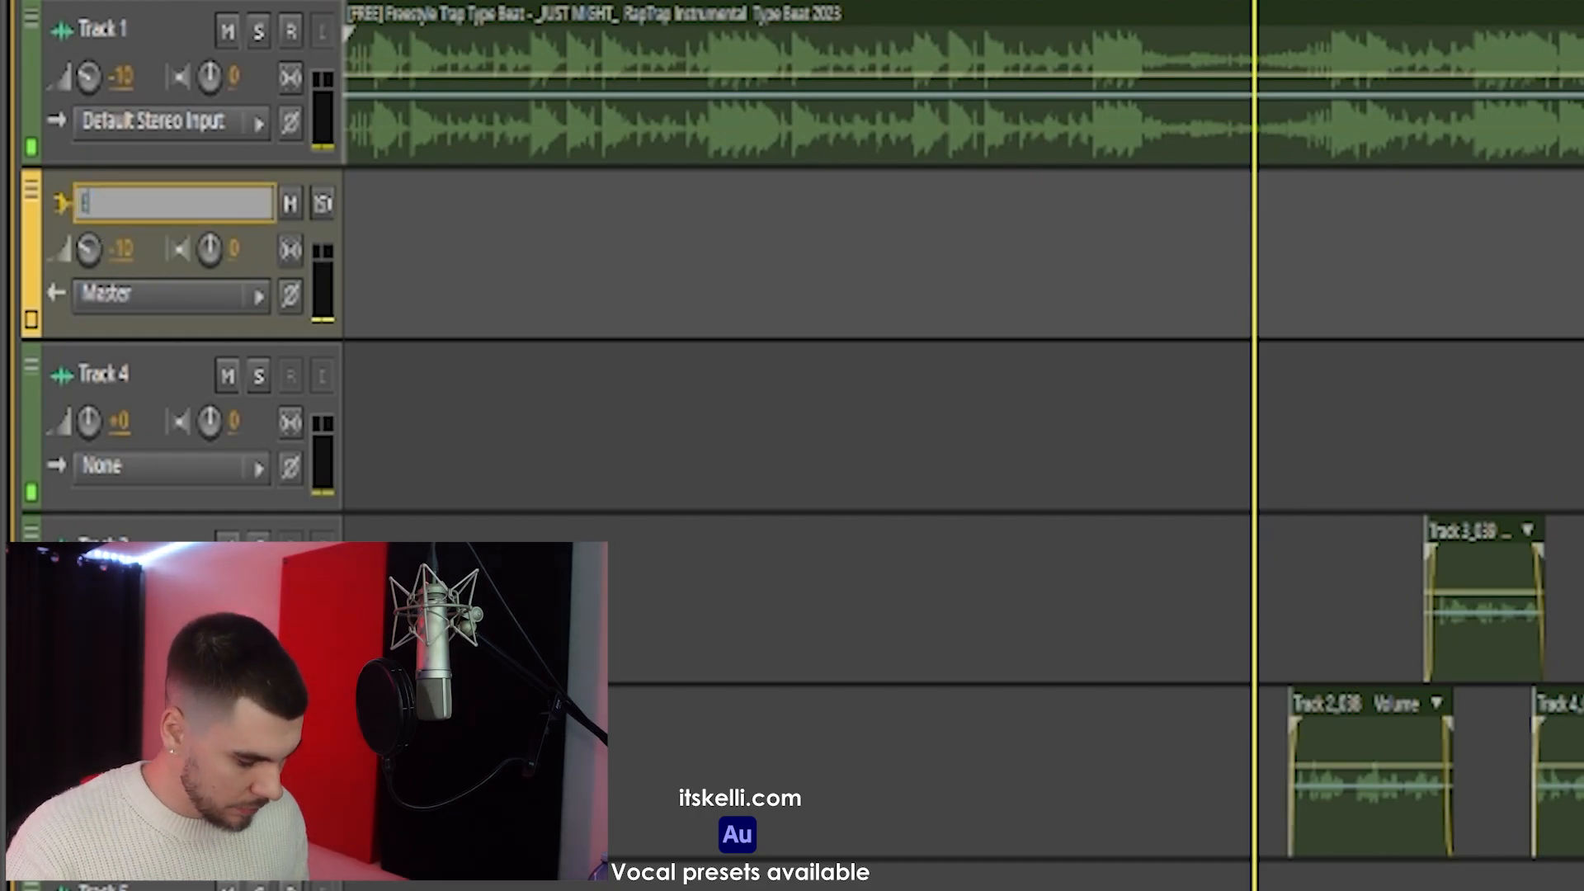
{"action": "type", "text": "FFECTS"}
{"action": "key", "text": "Return"}
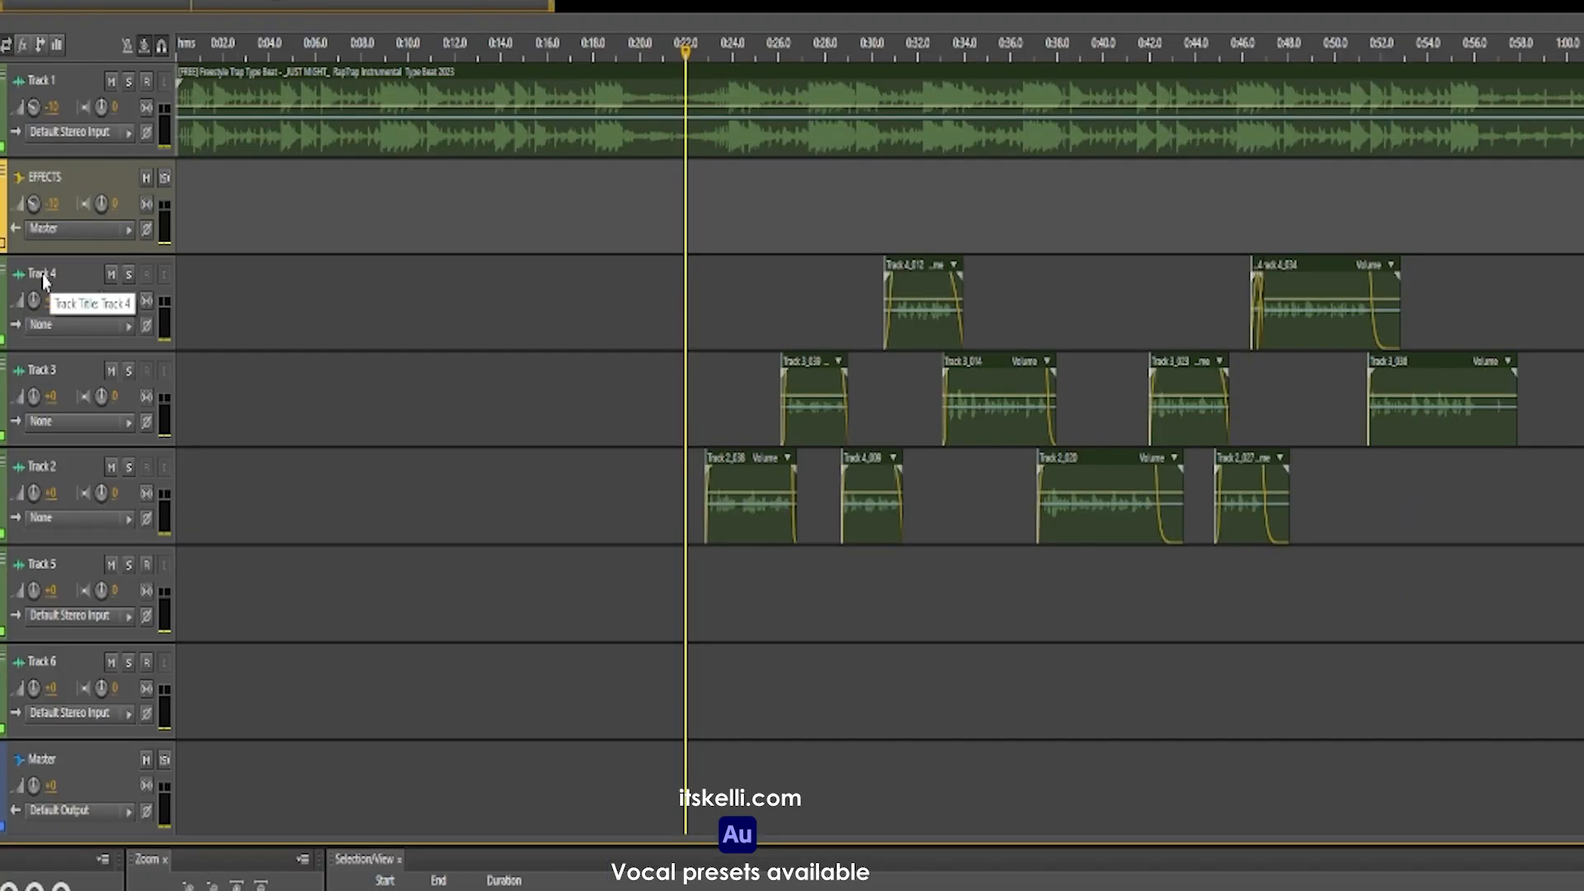
{"action": "double_click", "coordinate": [103, 374]}
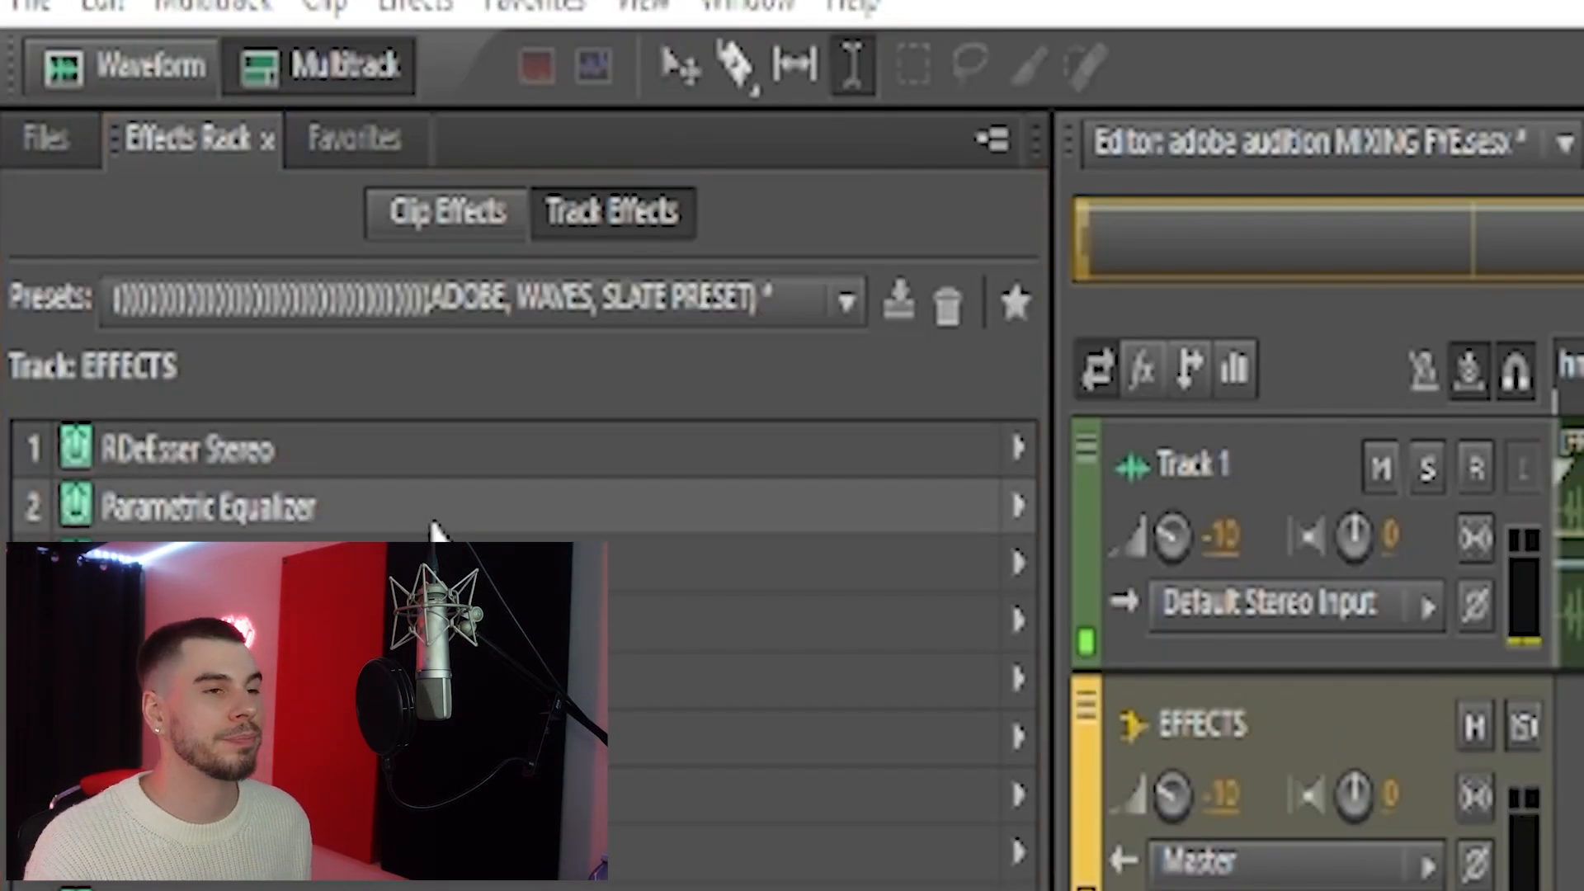
Open the EFFECTS track's Parametric Equalizer and toggle its high-pass and low-pass filters off and on to compare the curve.
{"action": "double_click", "coordinate": [434, 530]}
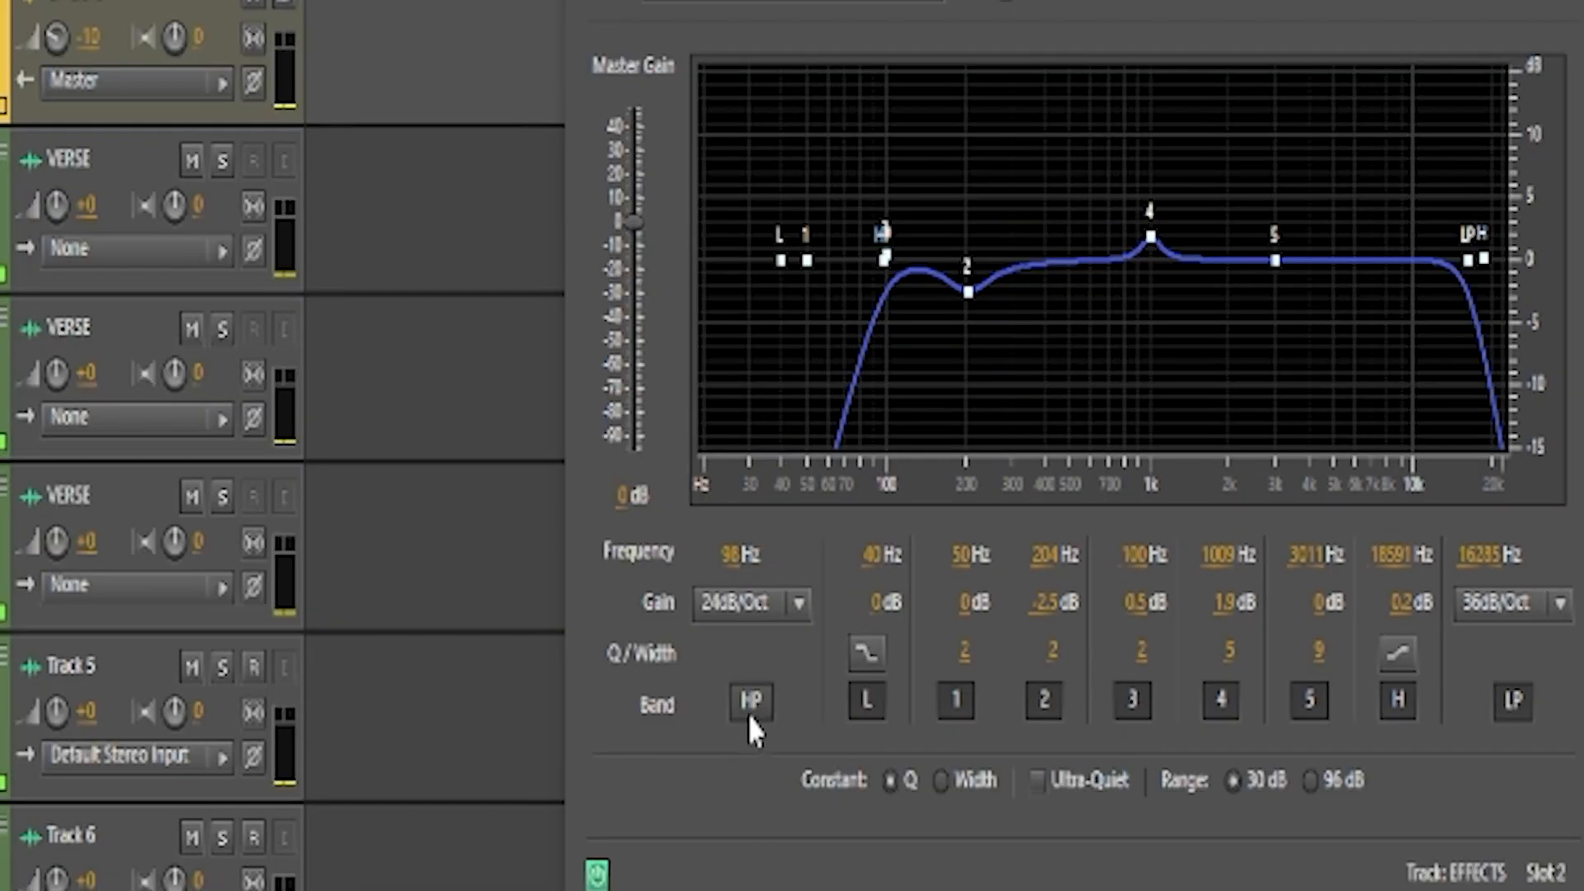
{"action": "left_click", "coordinate": [608, 737]}
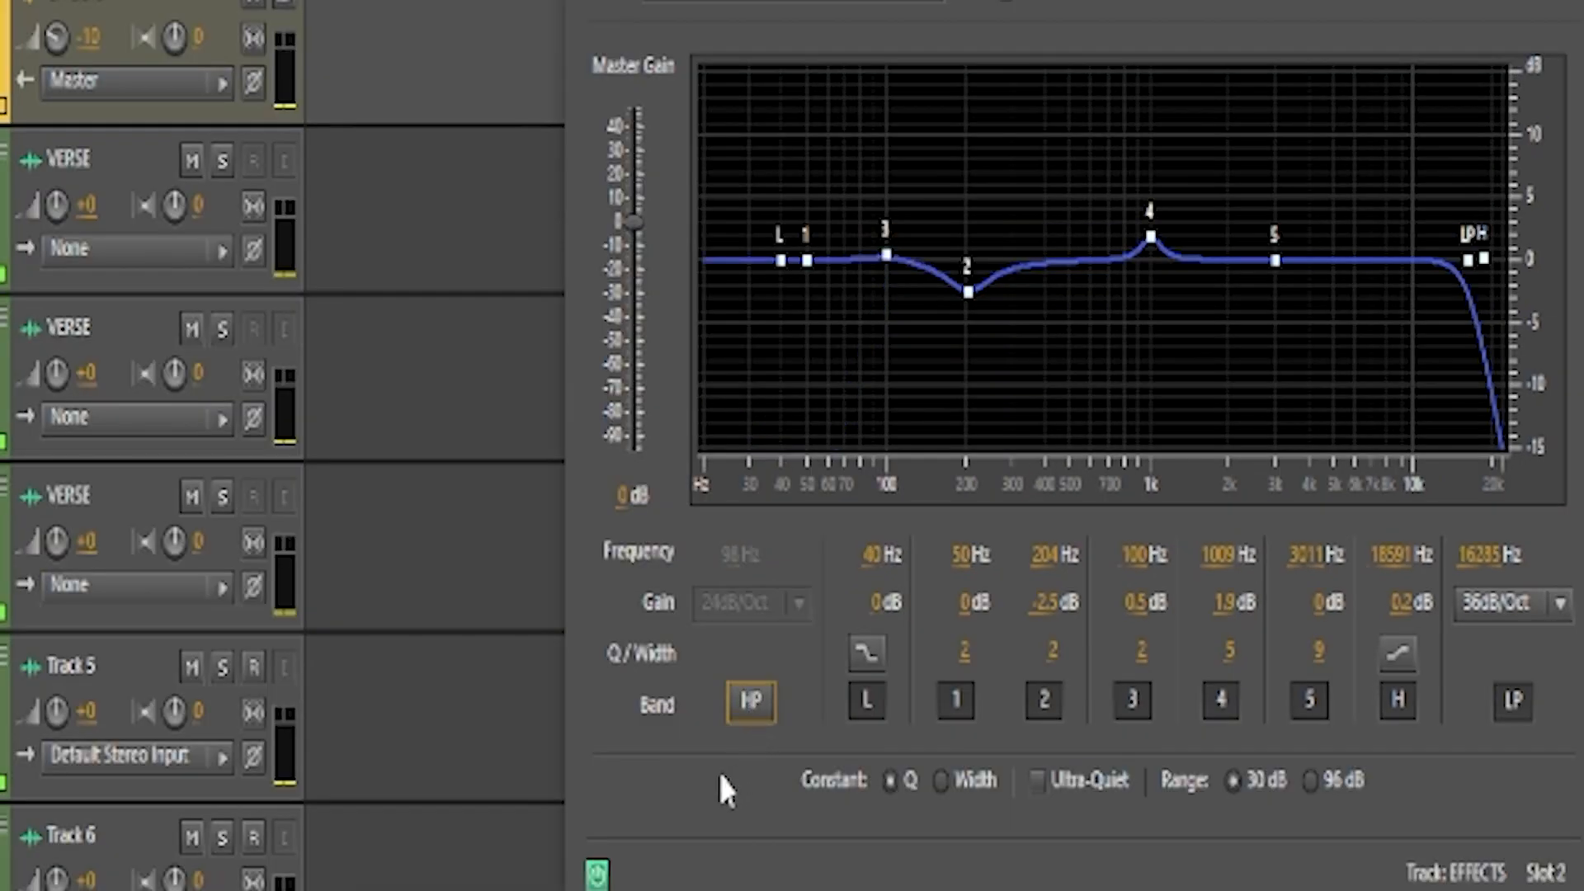
{"action": "left_click", "coordinate": [740, 709]}
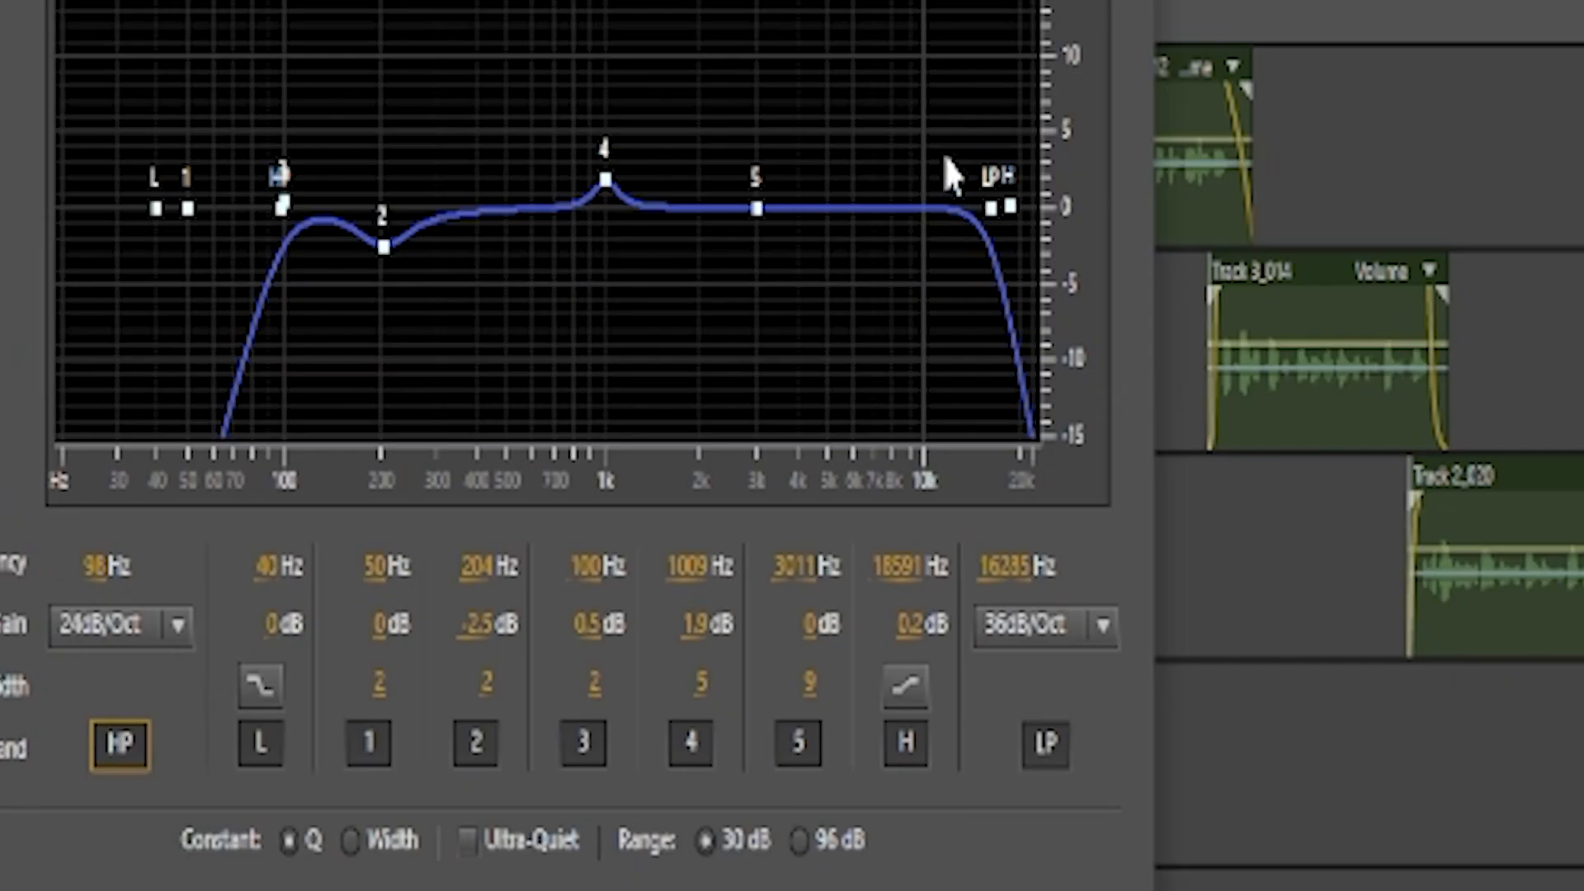
{"action": "left_click", "coordinate": [1046, 744]}
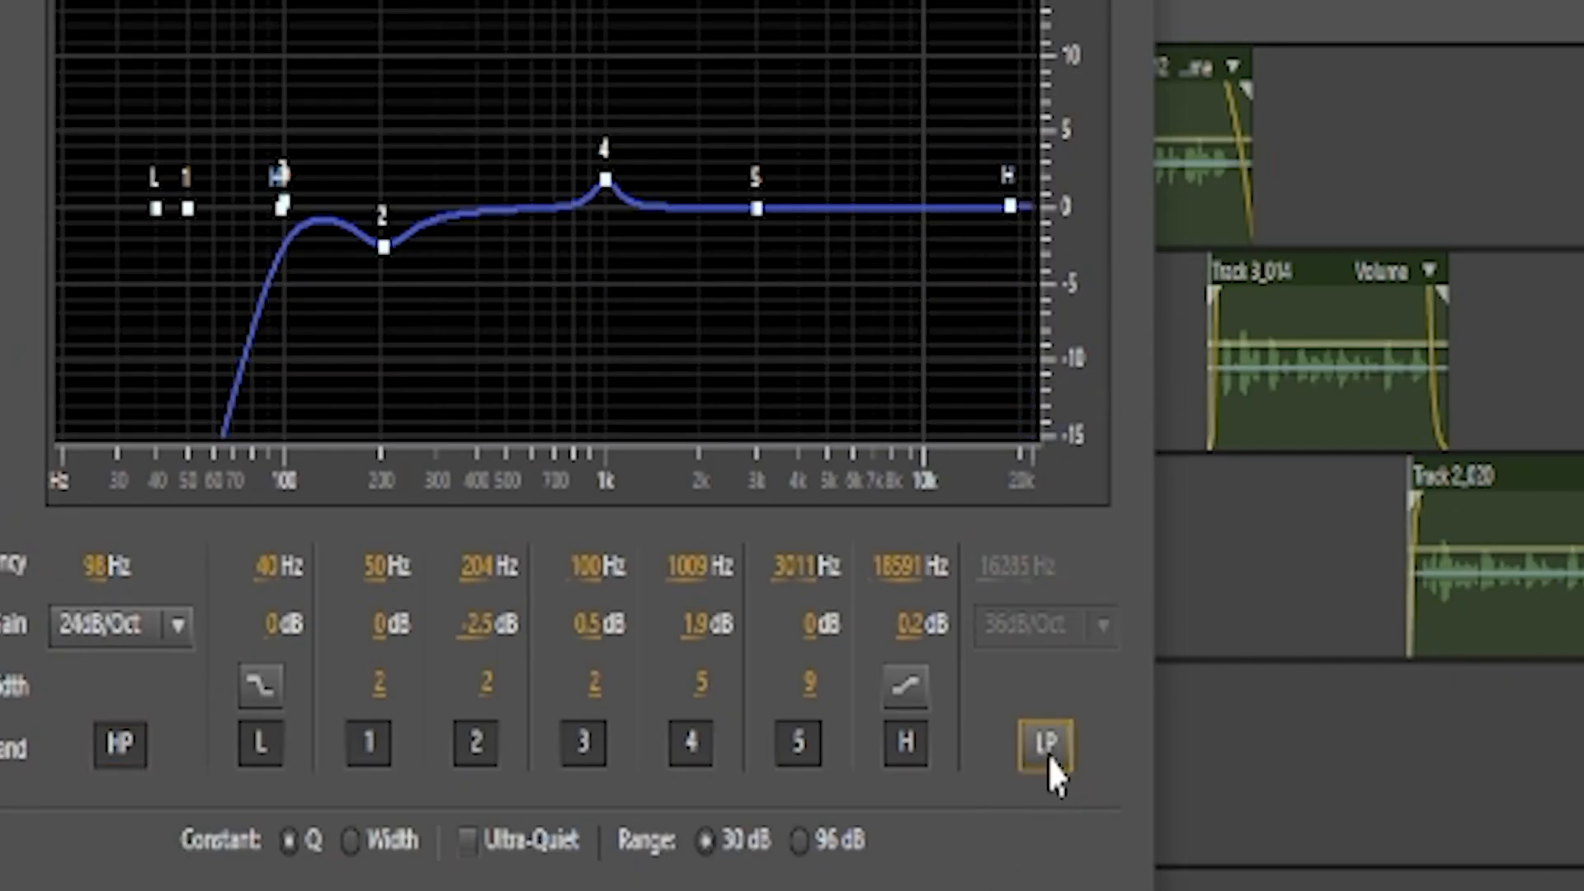
{"action": "left_click", "coordinate": [1041, 747]}
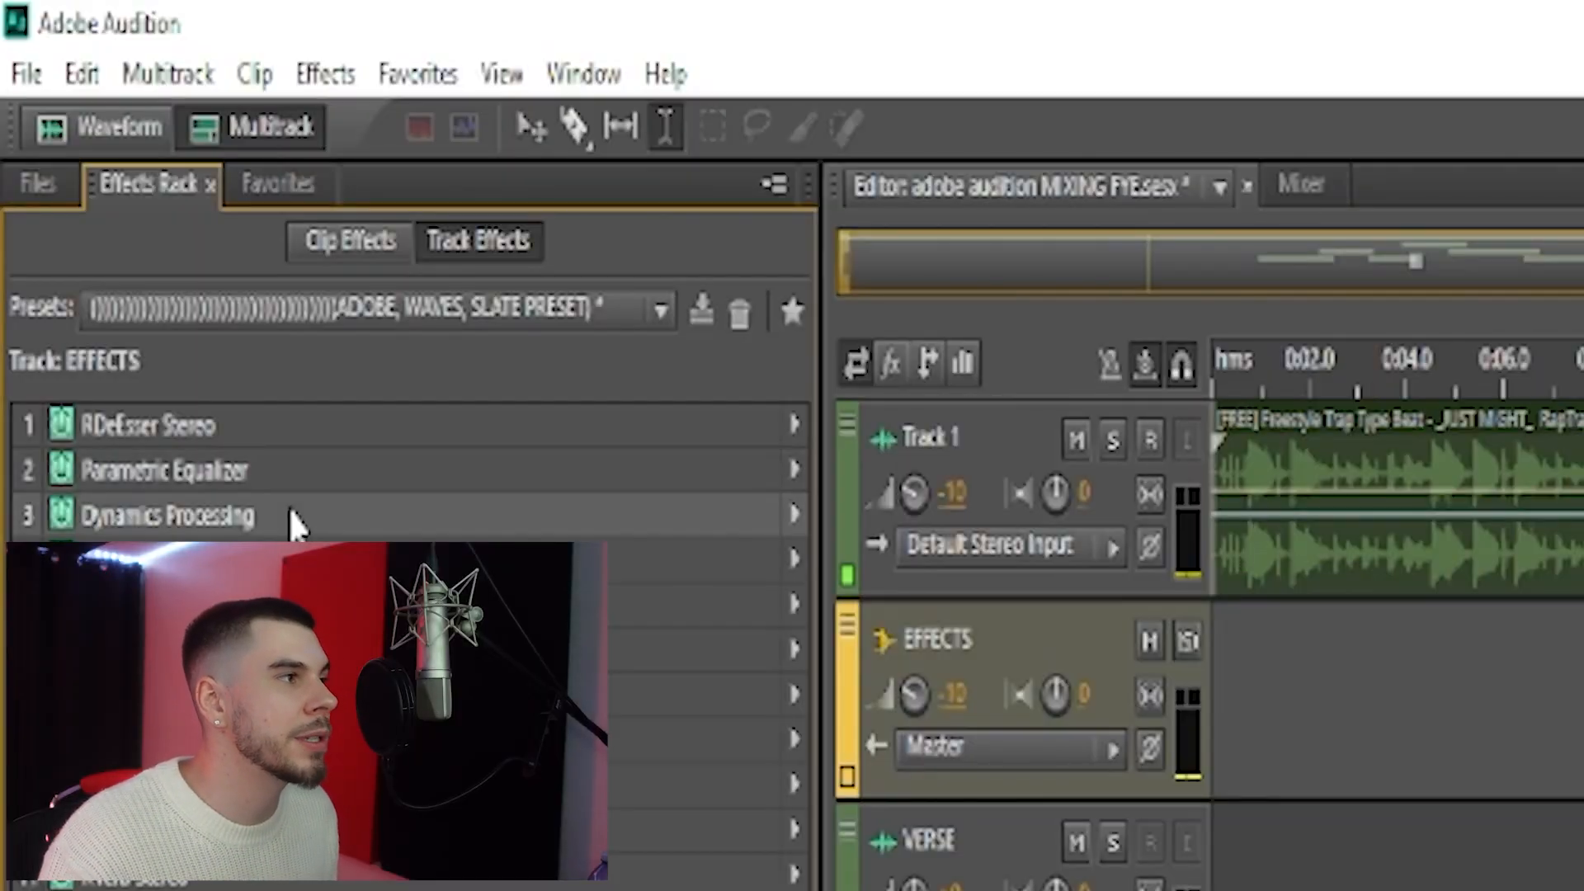
Open the Dynamics Processing effect of the EFFECTS track and examine its dynamics curve and settings page.
{"action": "double_click", "coordinate": [288, 506]}
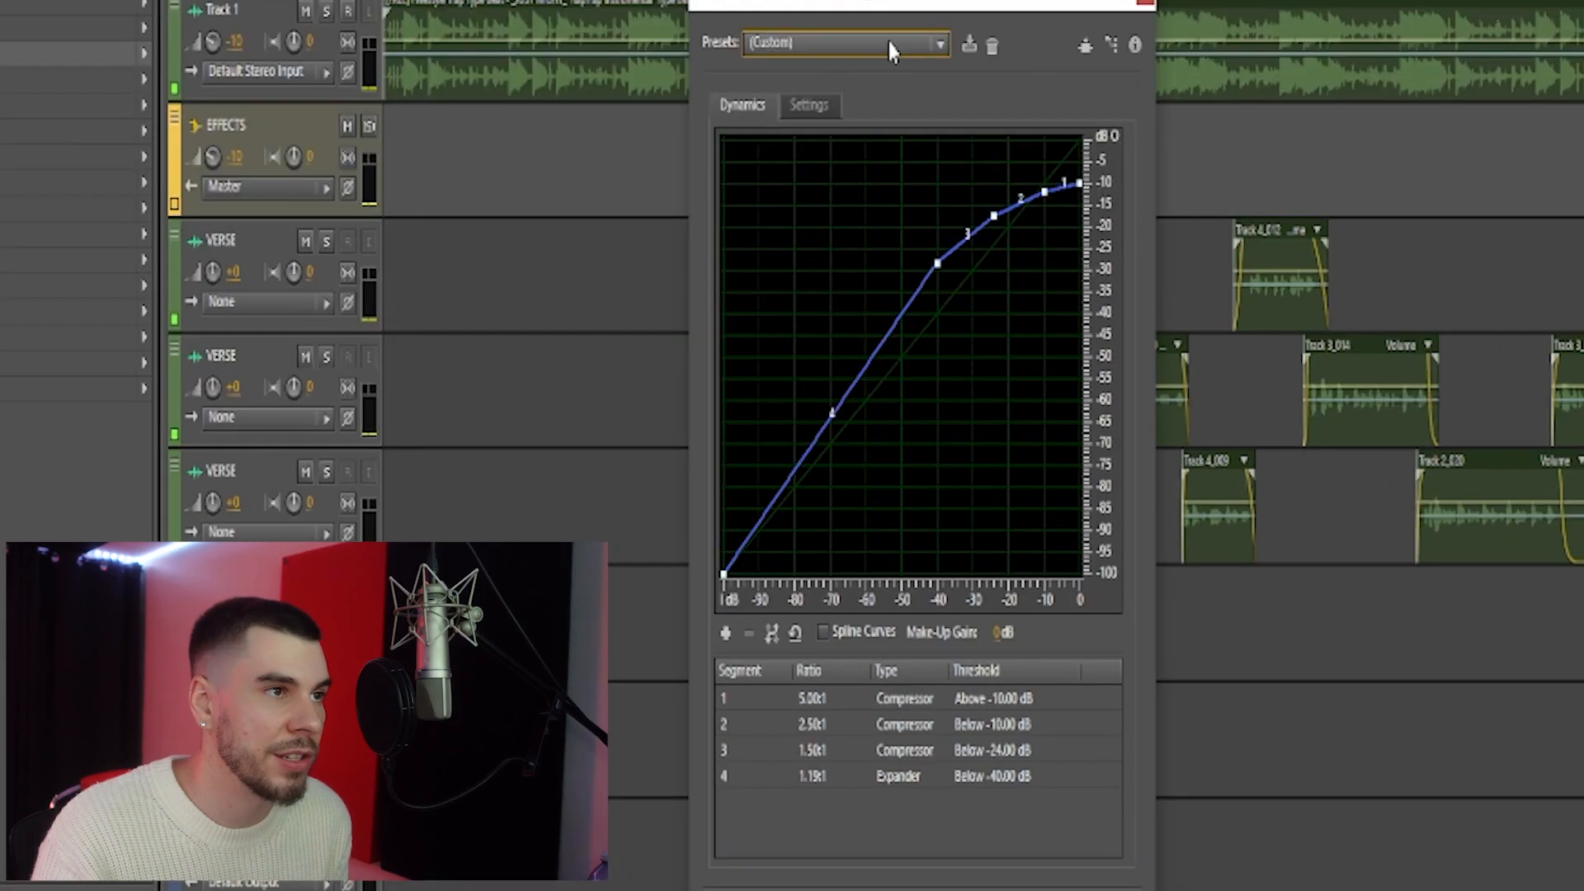
{"action": "left_click", "coordinate": [899, 122]}
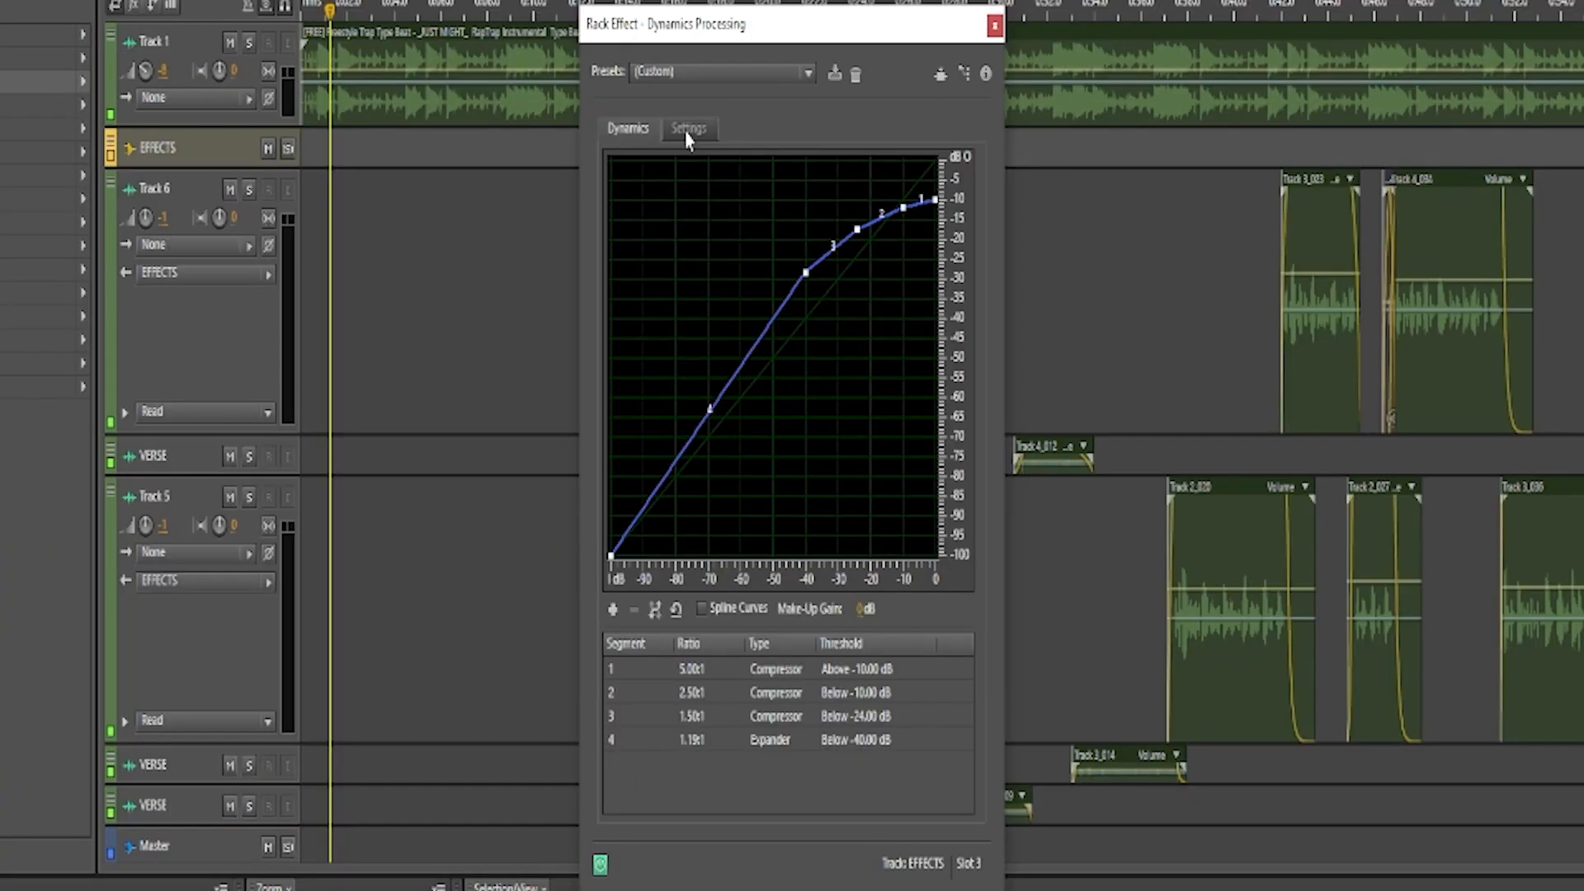
{"action": "left_click", "coordinate": [687, 130]}
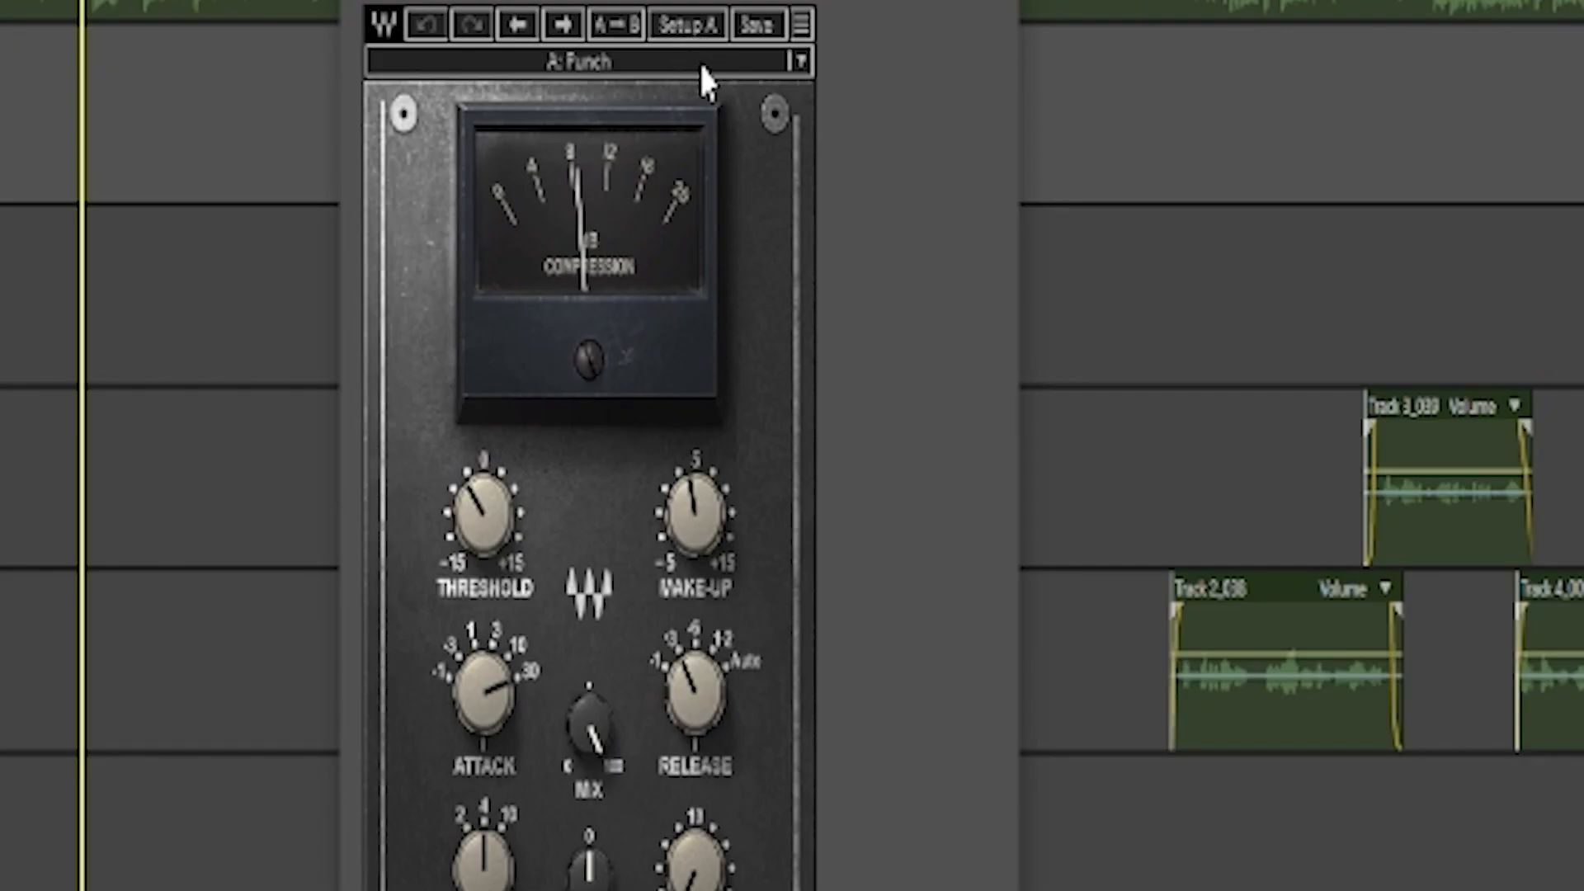
Choose the Punch factory preset in the SSLComp Stereo compressor and look through the Multiband Compressor's preset list.
{"action": "left_click", "coordinate": [719, 63]}
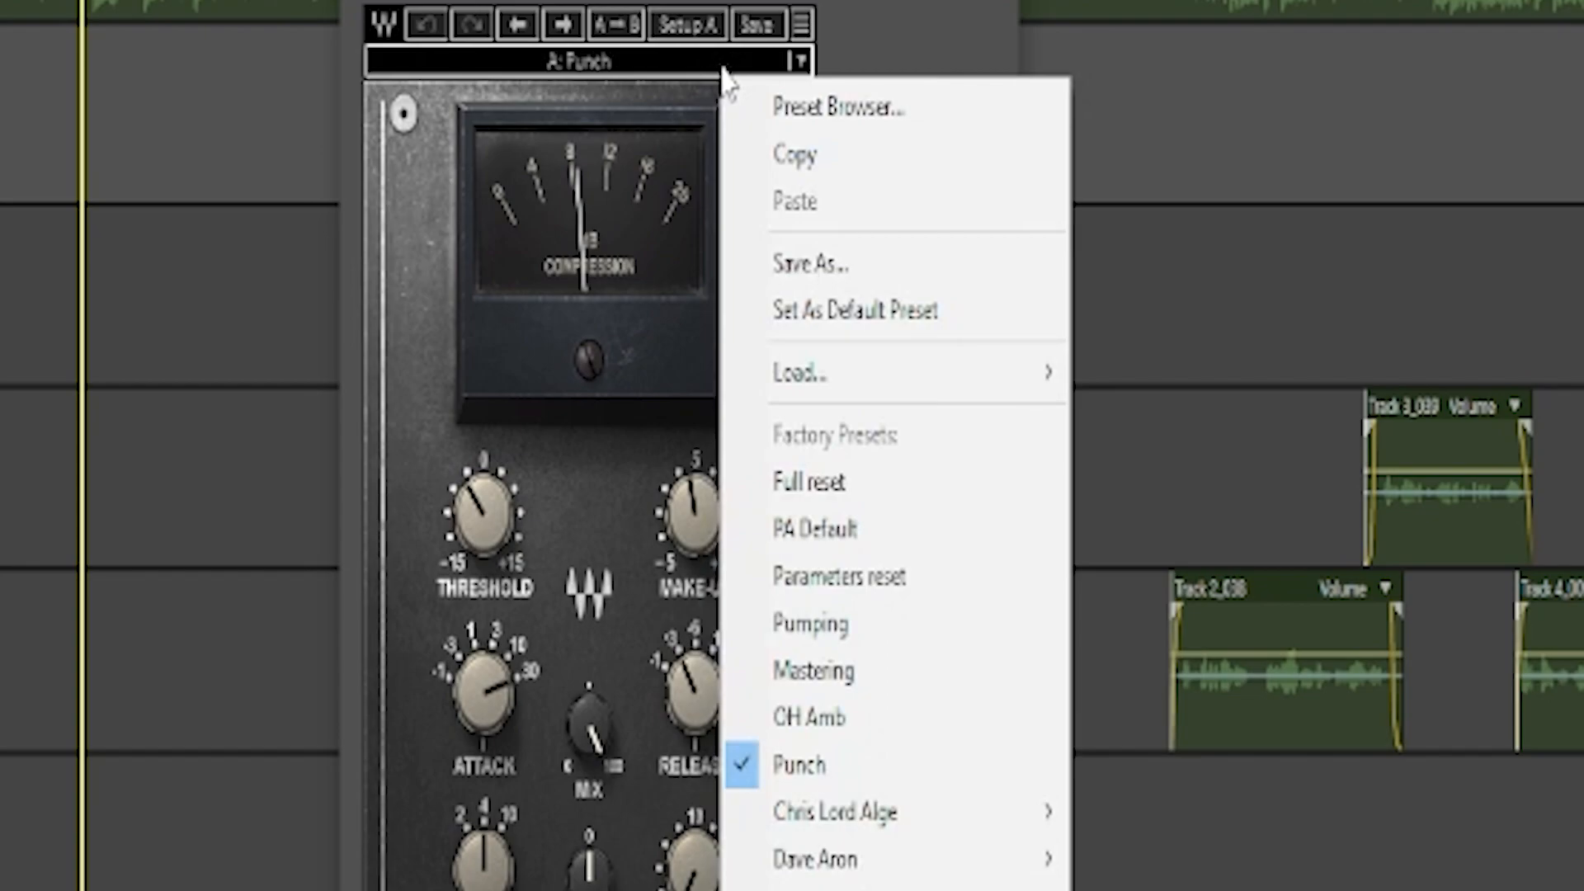
{"action": "left_click", "coordinate": [854, 768]}
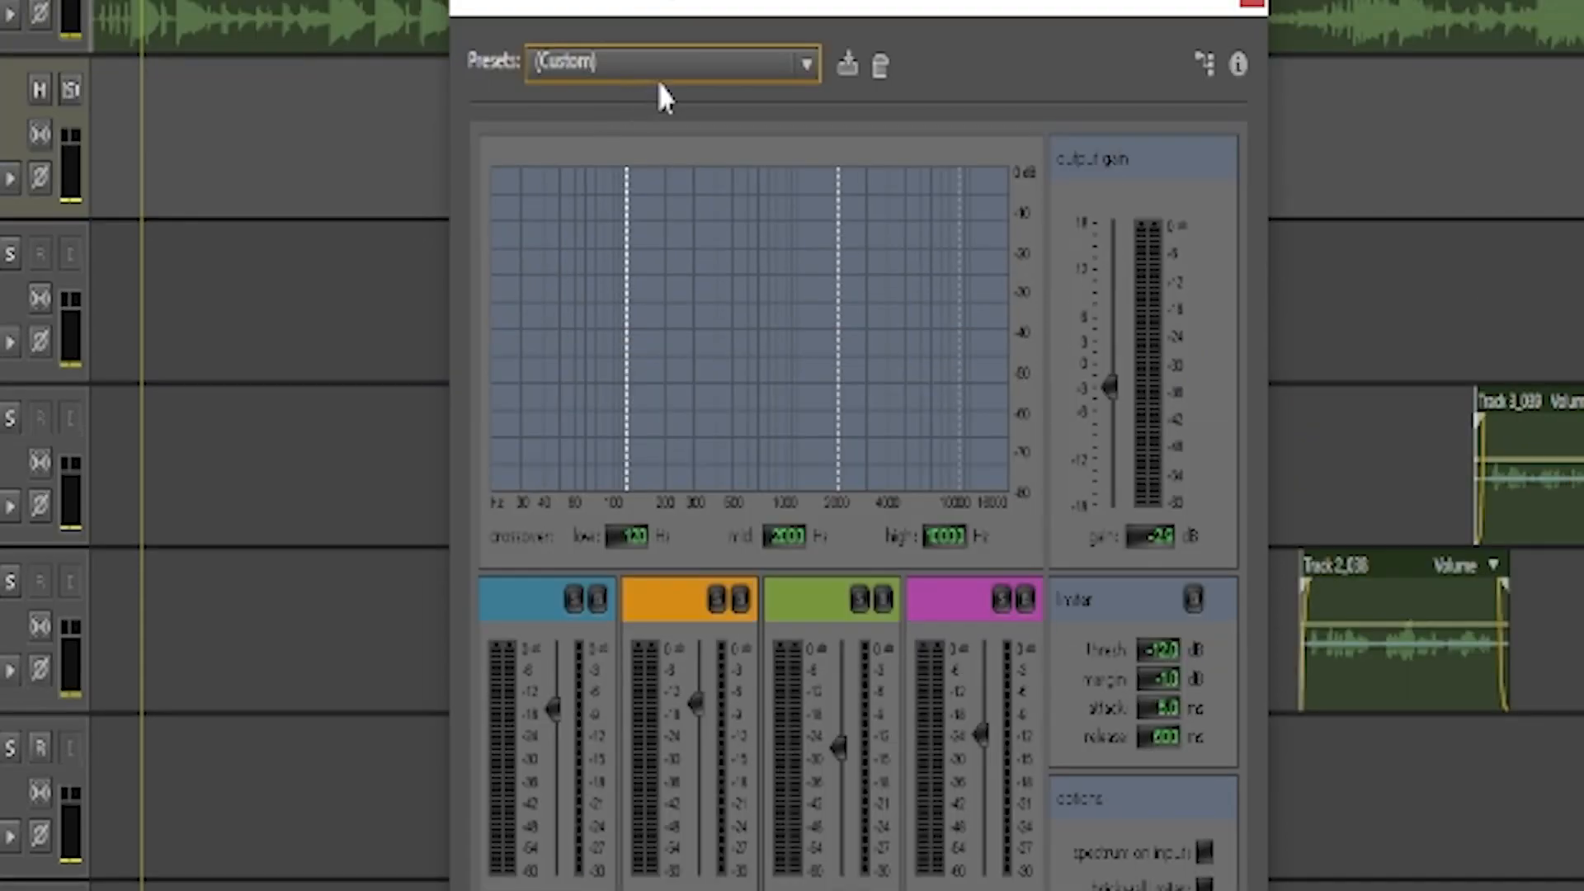
{"action": "left_click", "coordinate": [655, 73]}
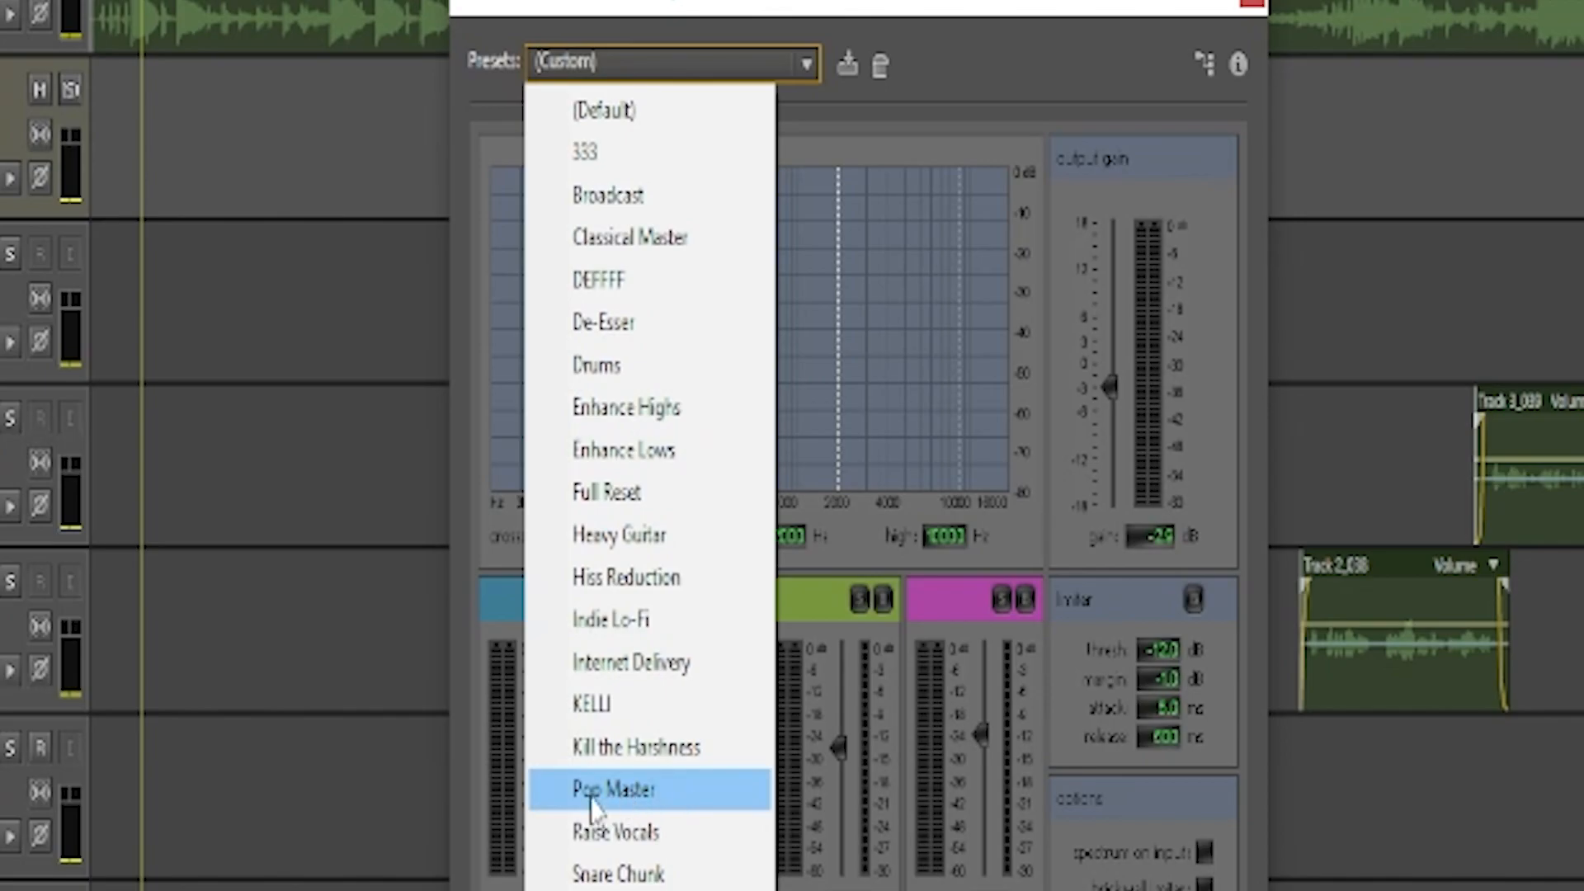
{"action": "left_click", "coordinate": [1171, 701]}
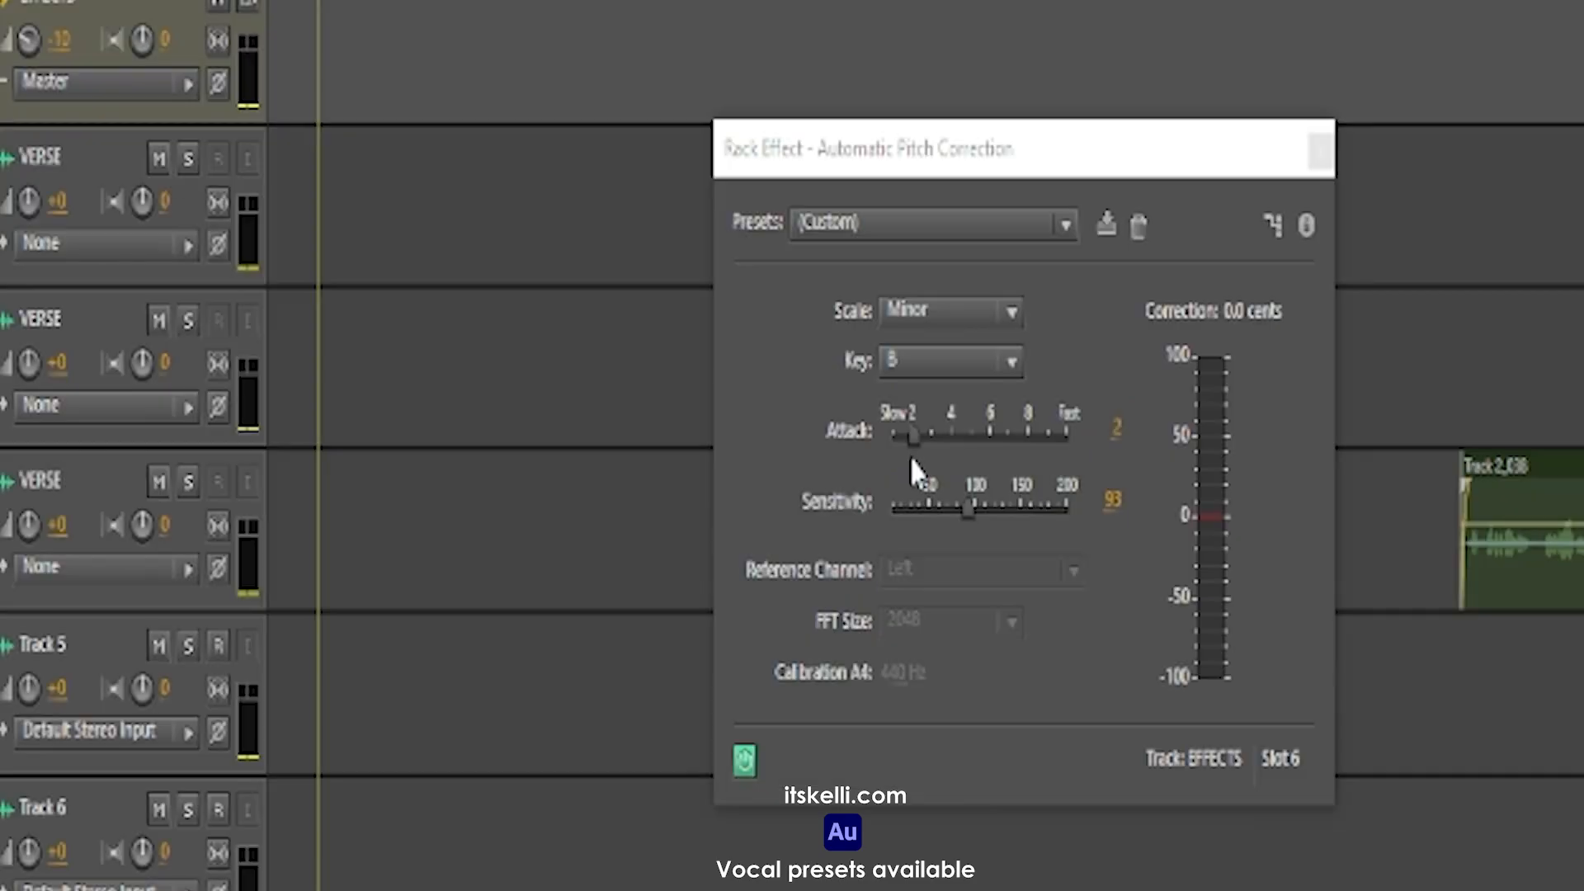
Try attack 10 and sensitivity 200 in Automatic Pitch Correction, and return the attack to 2 with a reduced sensitivity.
{"action": "left_click_drag", "start_coordinate": [948, 443], "coordinate": [1054, 443]}
{"action": "left_click_drag", "start_coordinate": [986, 489], "coordinate": [1277, 492]}
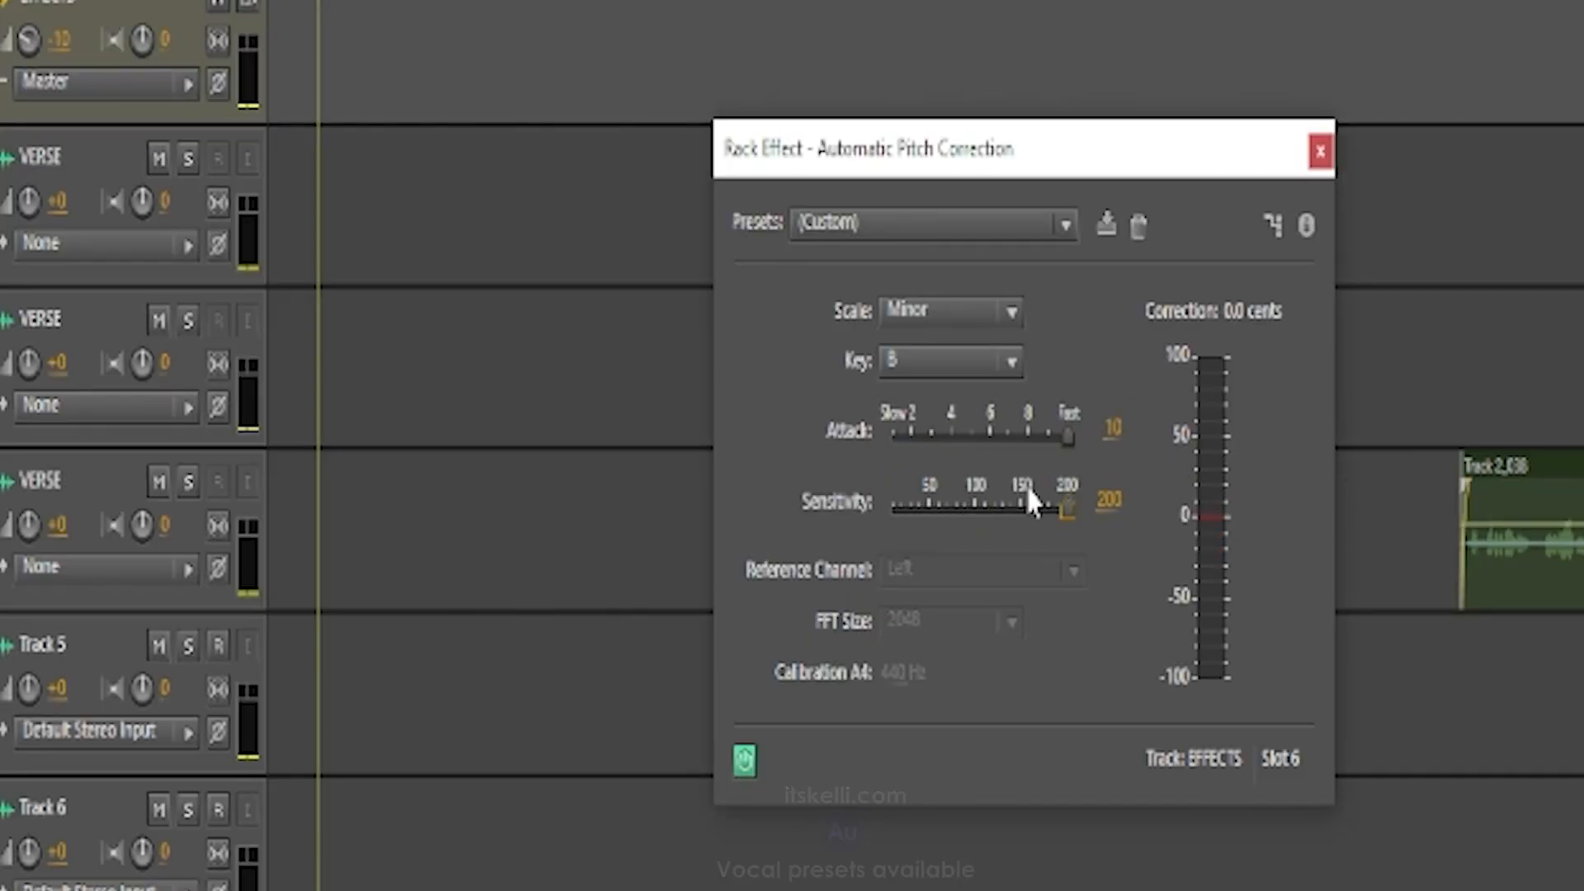
{"action": "left_click", "coordinate": [911, 433]}
{"action": "left_click", "coordinate": [1062, 518]}
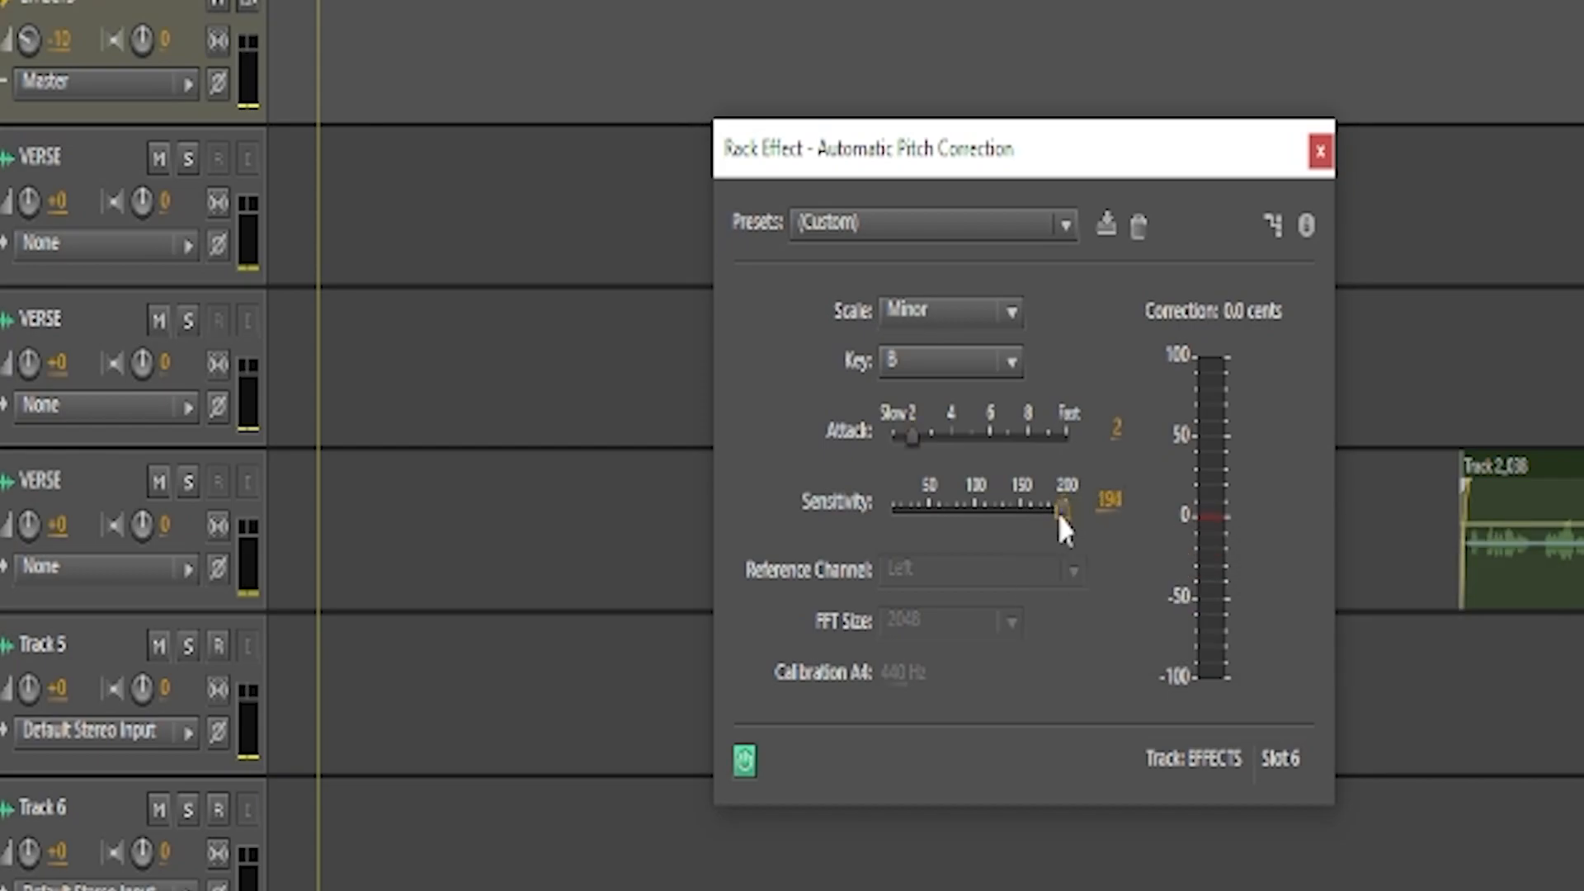
{"action": "left_click_drag", "start_coordinate": [961, 524], "coordinate": [966, 528]}
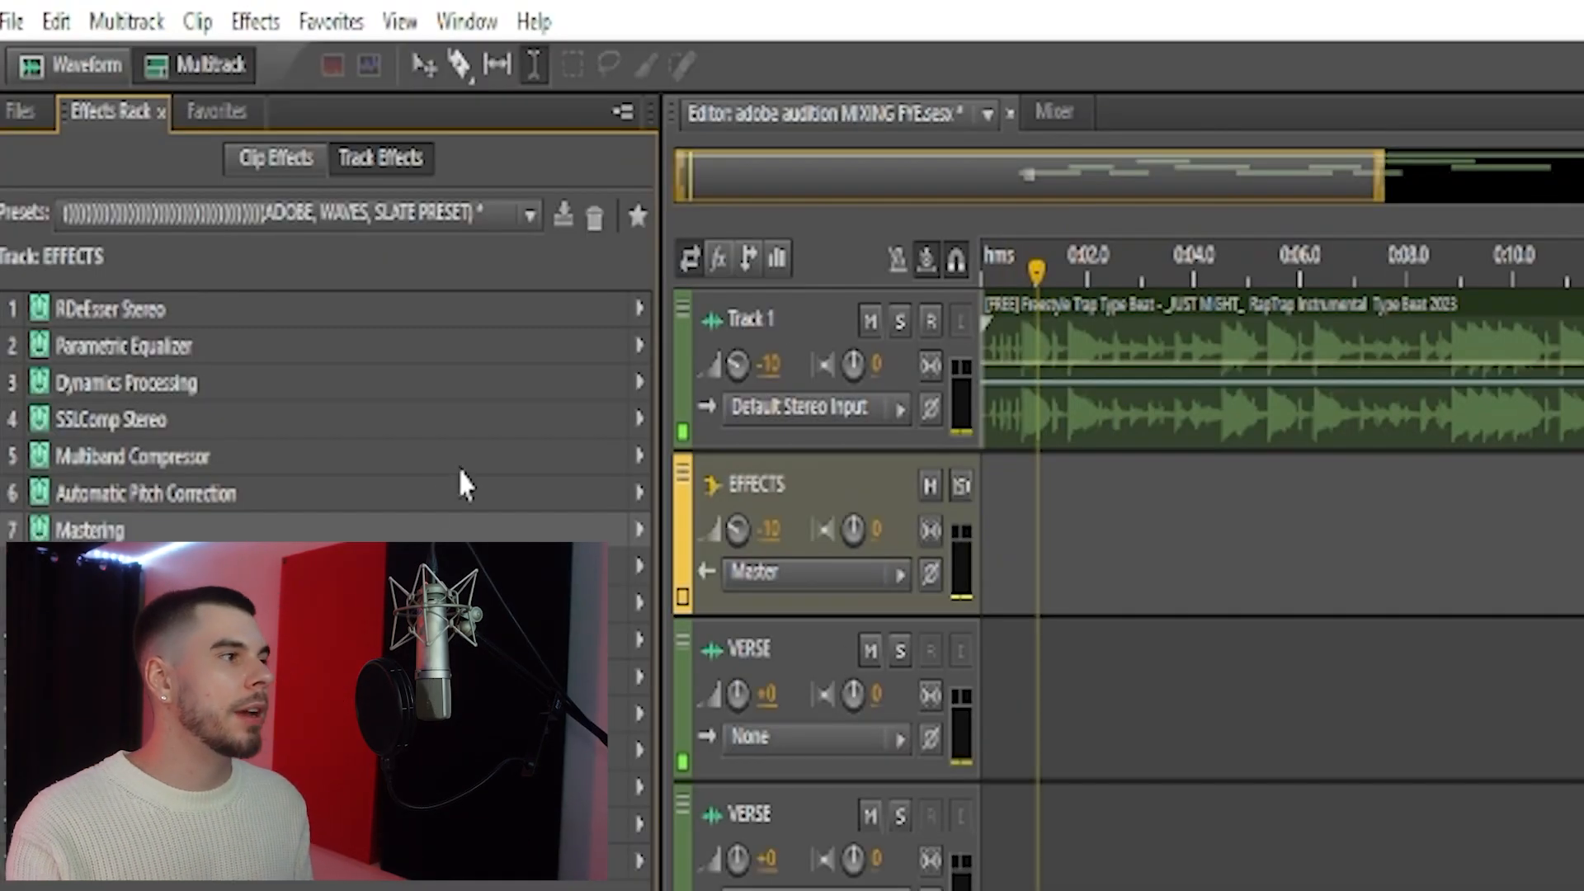
Open the Mastering effect in slot 7 and browse the effect categories available for that slot, including Special.
{"action": "double_click", "coordinate": [353, 534]}
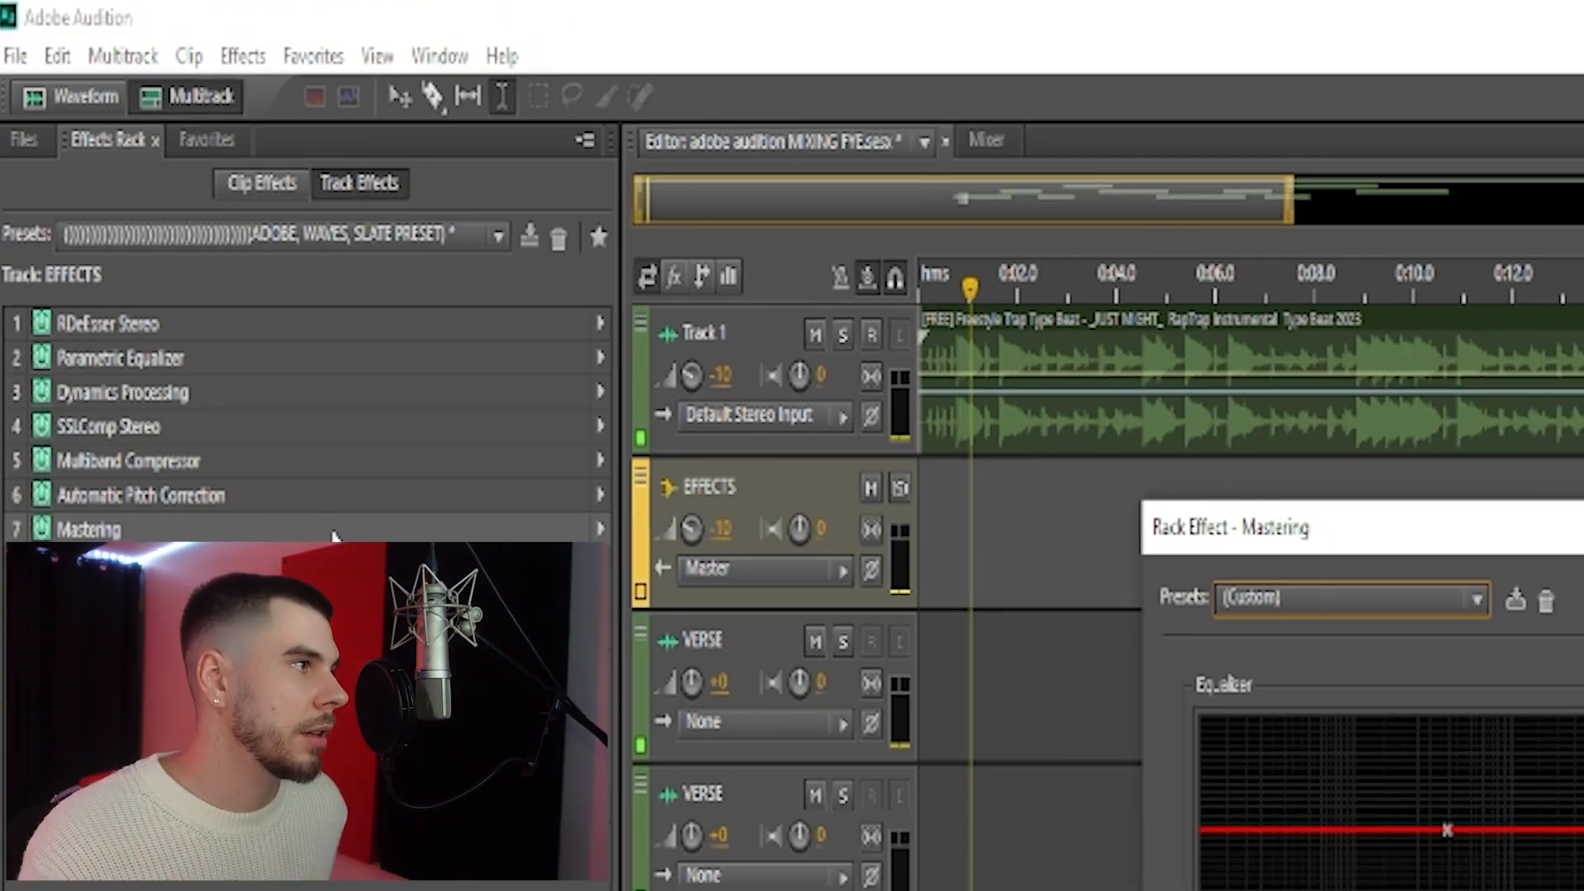
{"action": "left_click", "coordinate": [600, 528]}
{"action": "mouse_move", "coordinate": [788, 887]}
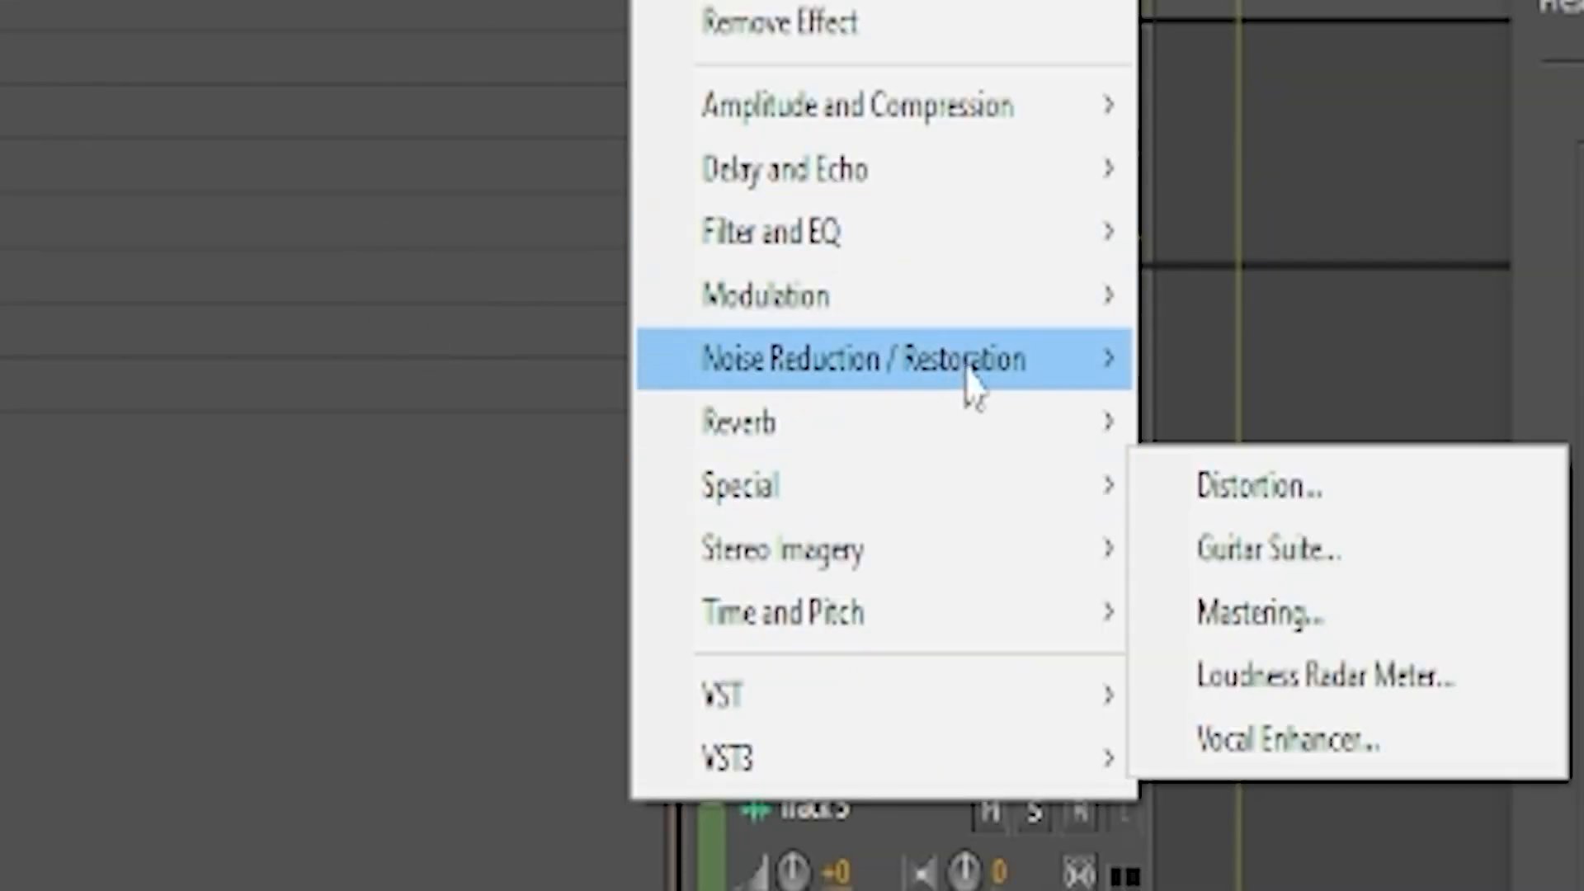
{"action": "mouse_move", "coordinate": [702, 698]}
{"action": "mouse_move", "coordinate": [1068, 635]}
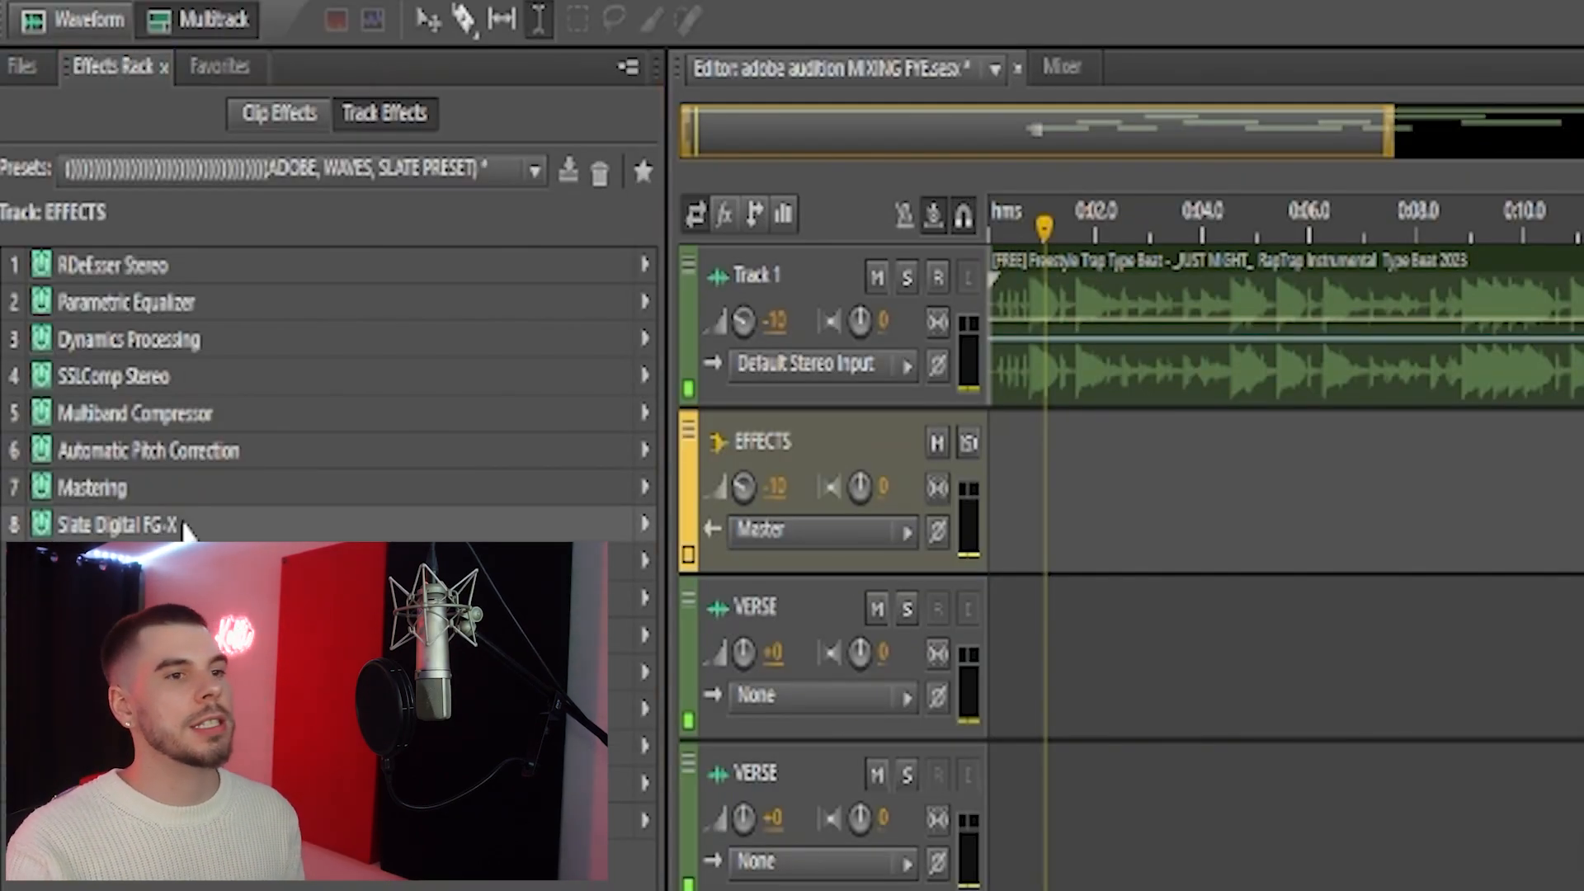
Open the Slate Digital FG-X effect, examine the Mastering effect's equalizer and exciter settings, and close the Mastering window.
{"action": "double_click", "coordinate": [186, 528]}
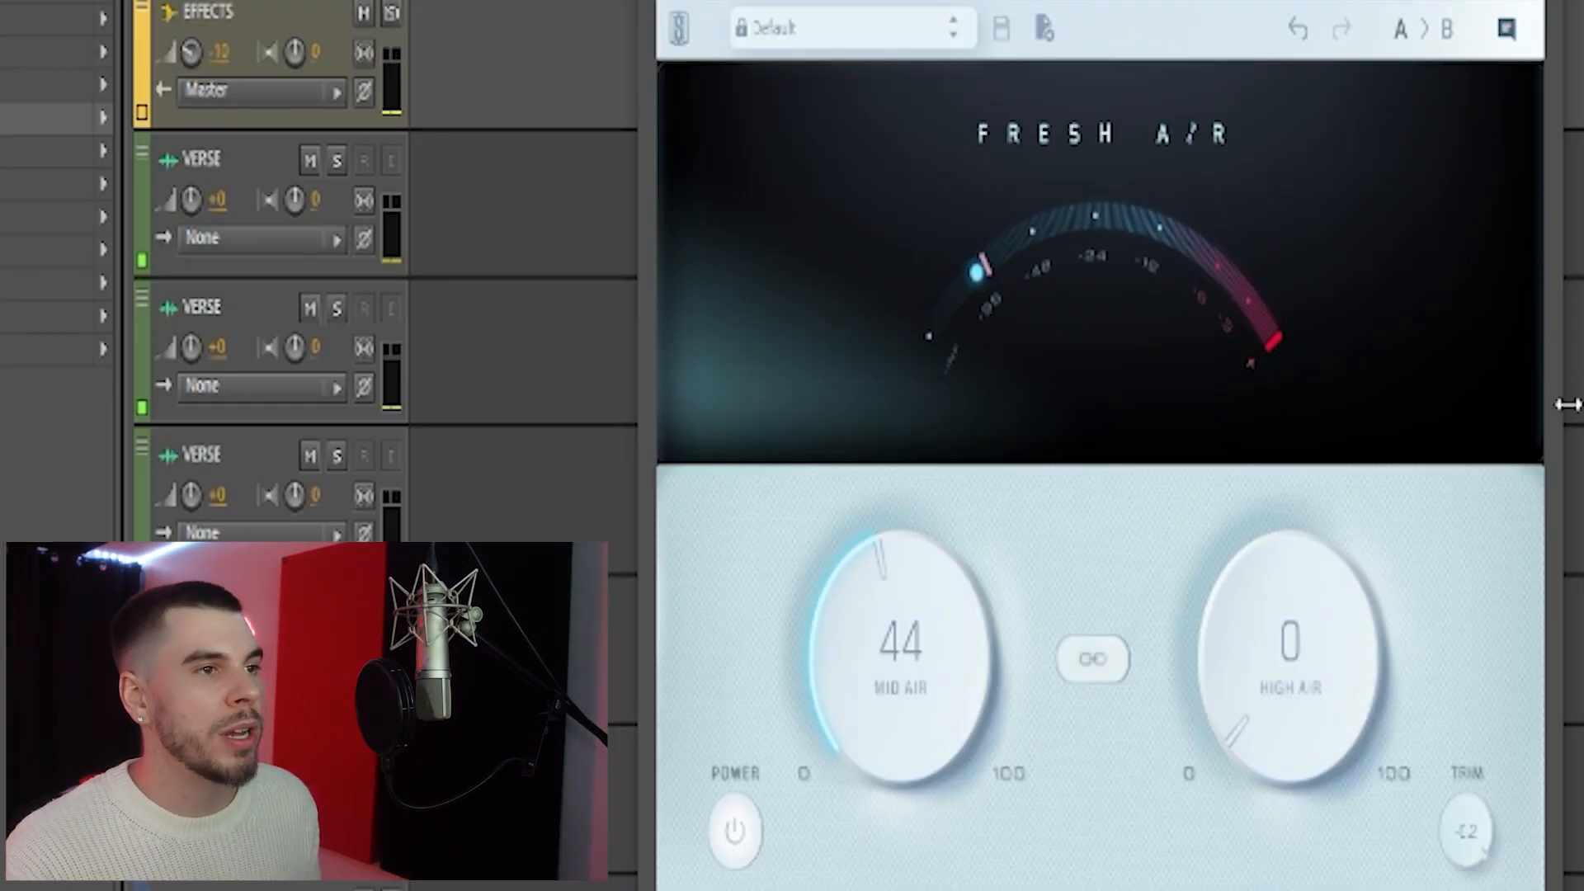
{"action": "double_click", "coordinate": [45, 52]}
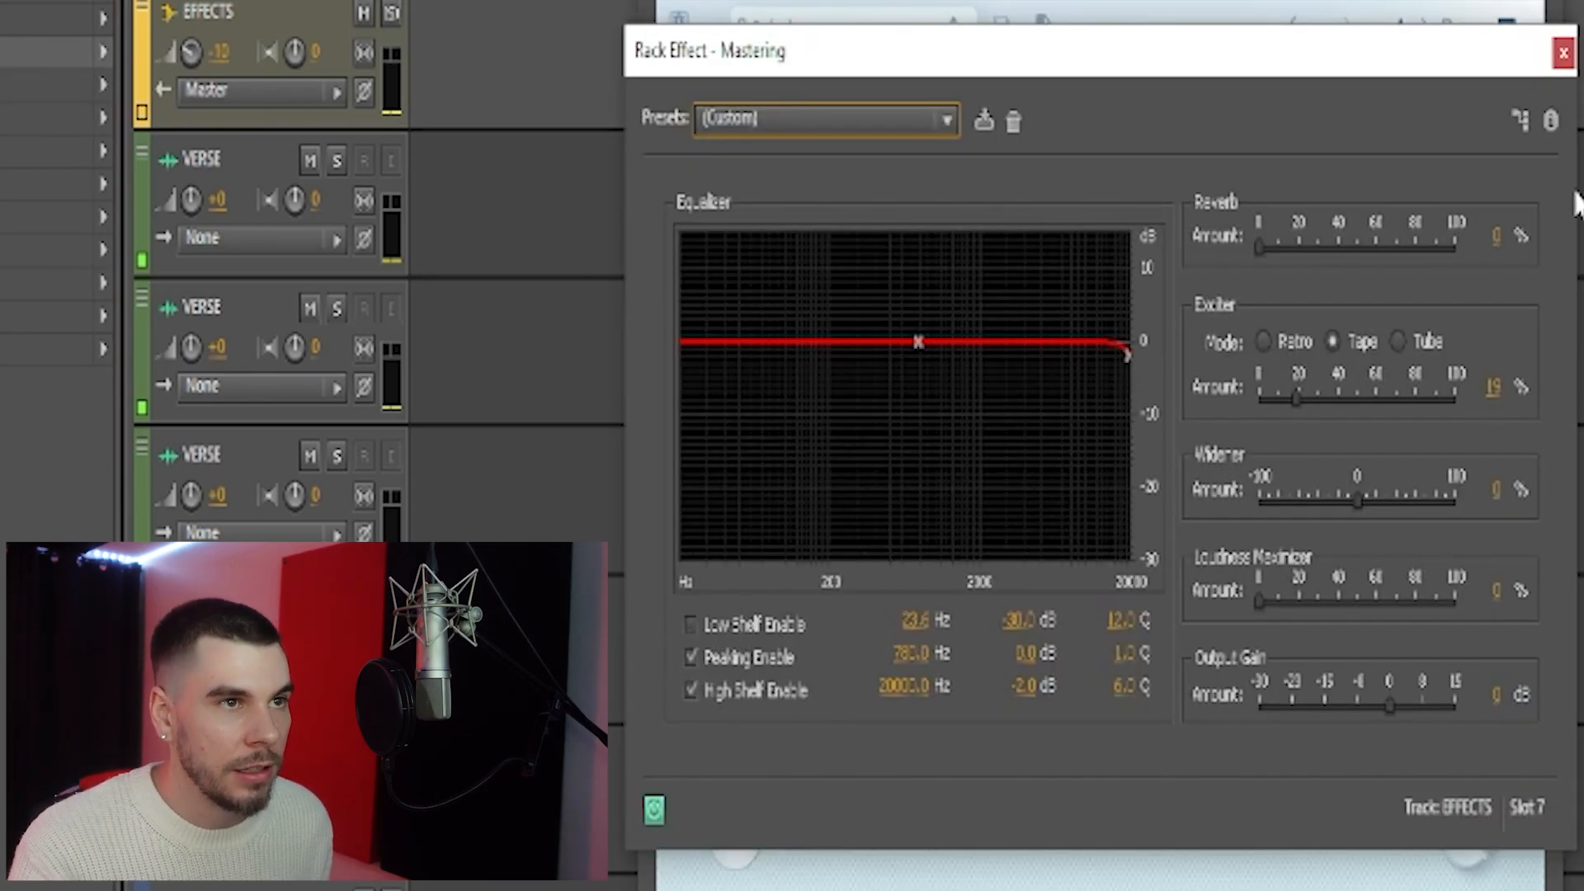
{"action": "left_click", "coordinate": [1563, 54]}
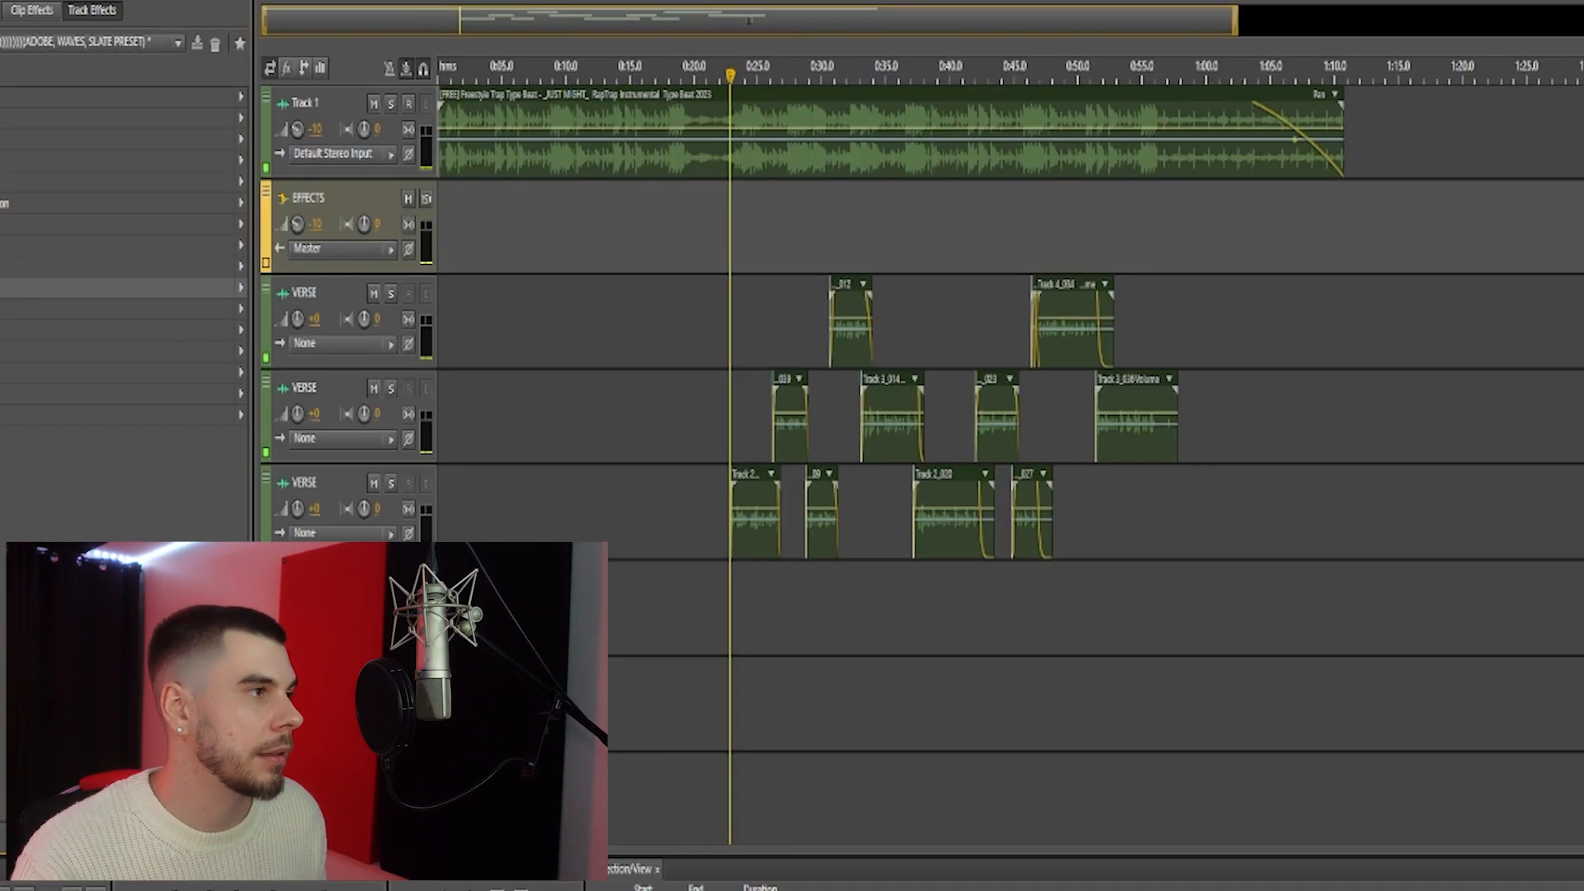
Examine the knob settings of the Murda Melodies and Fresh Air effects on the EFFECTS track.
{"action": "double_click", "coordinate": [99, 531]}
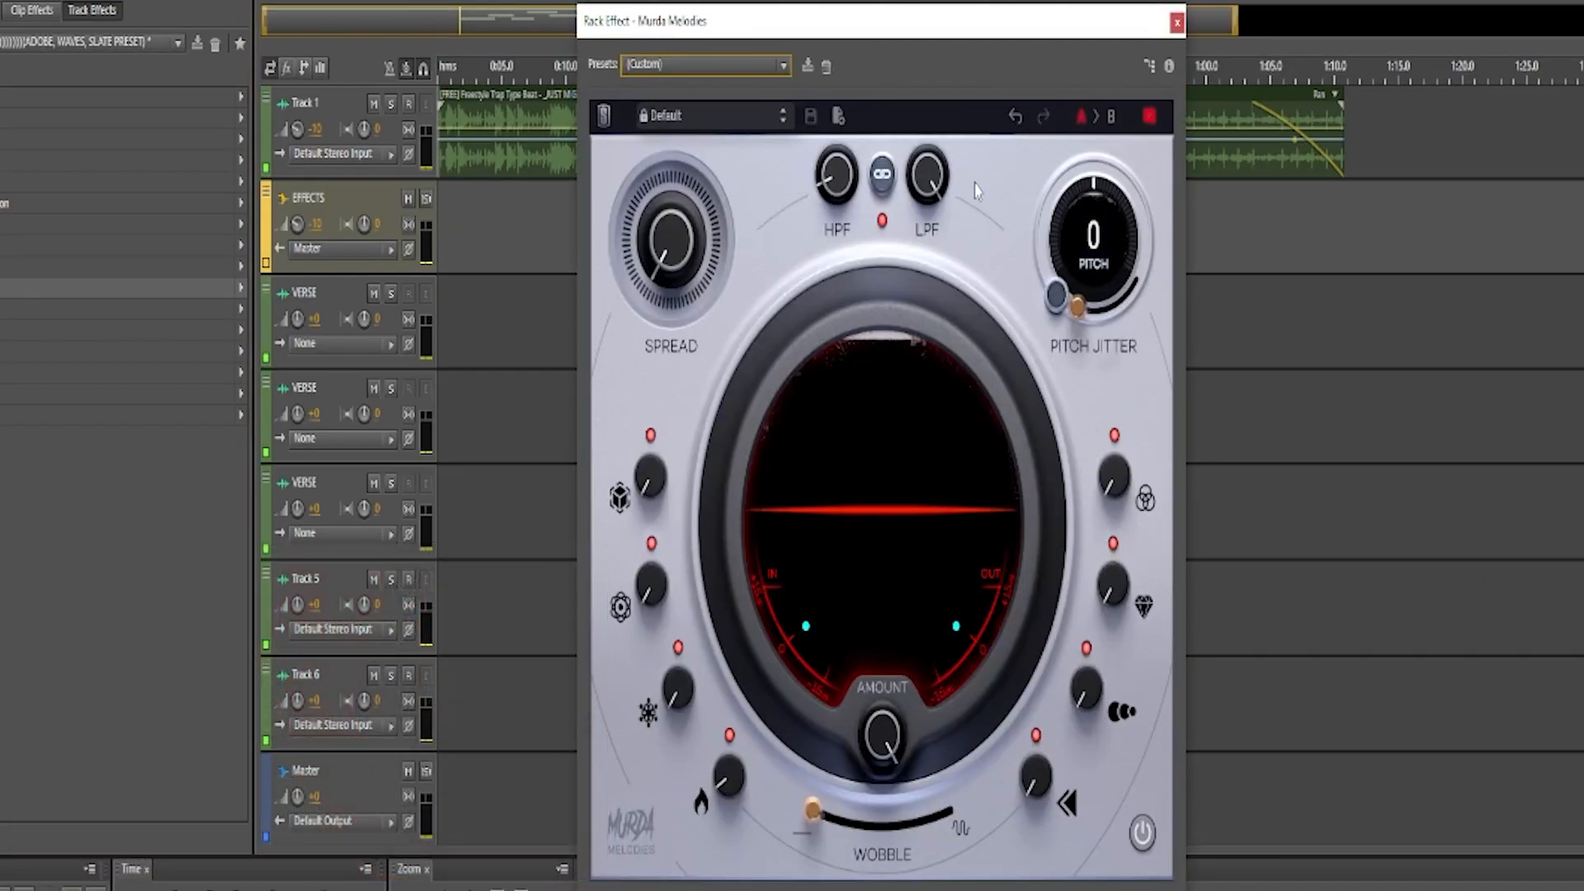
{"action": "mouse_move", "coordinate": [826, 185]}
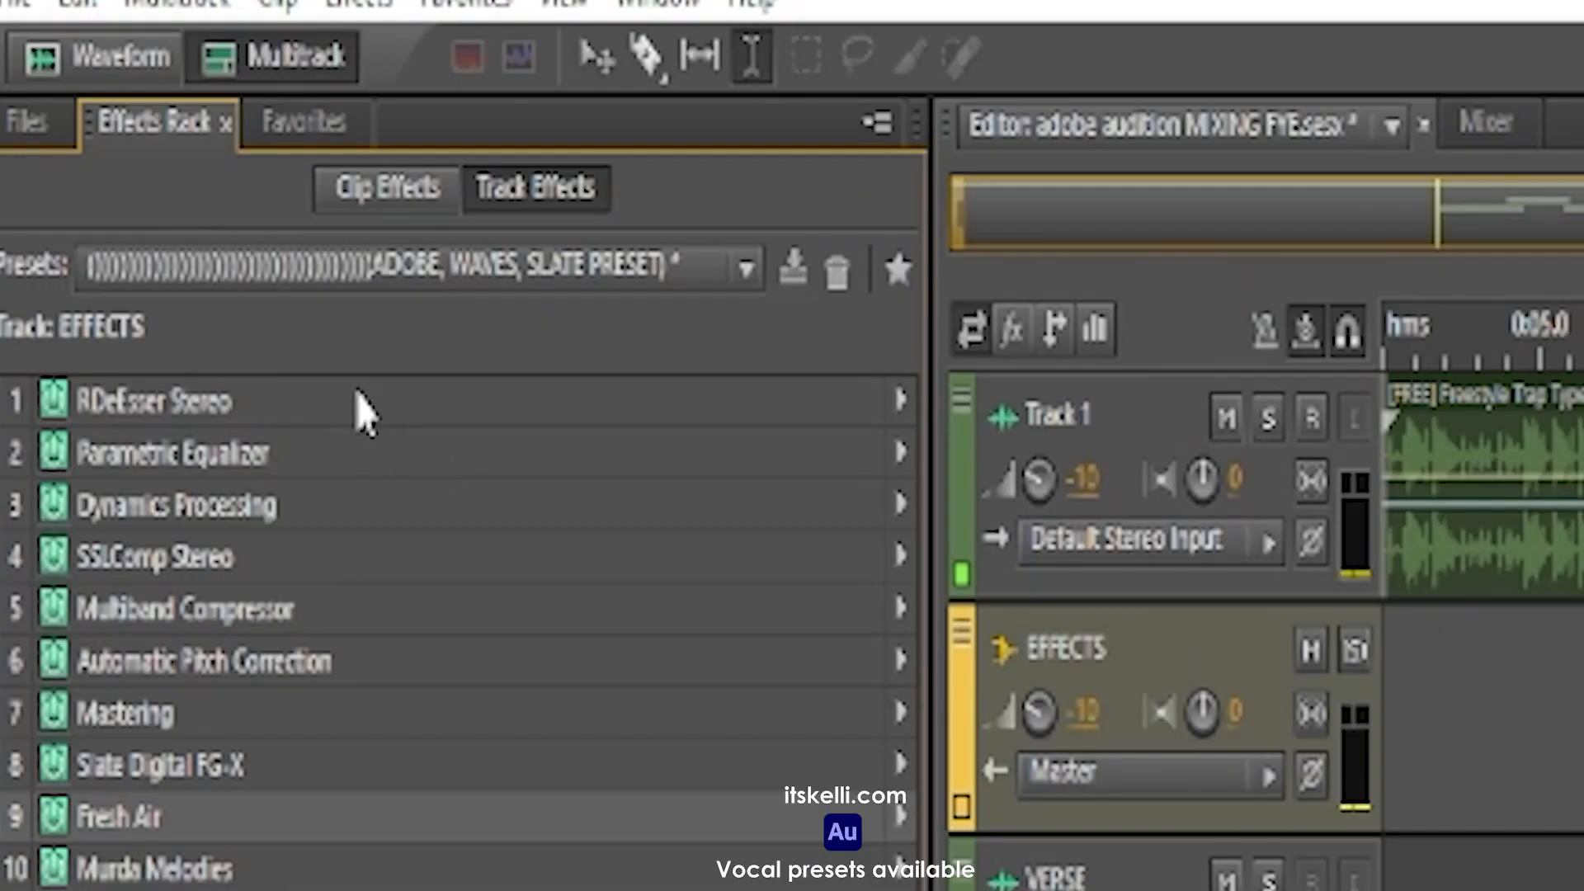
{"action": "double_click", "coordinate": [284, 462]}
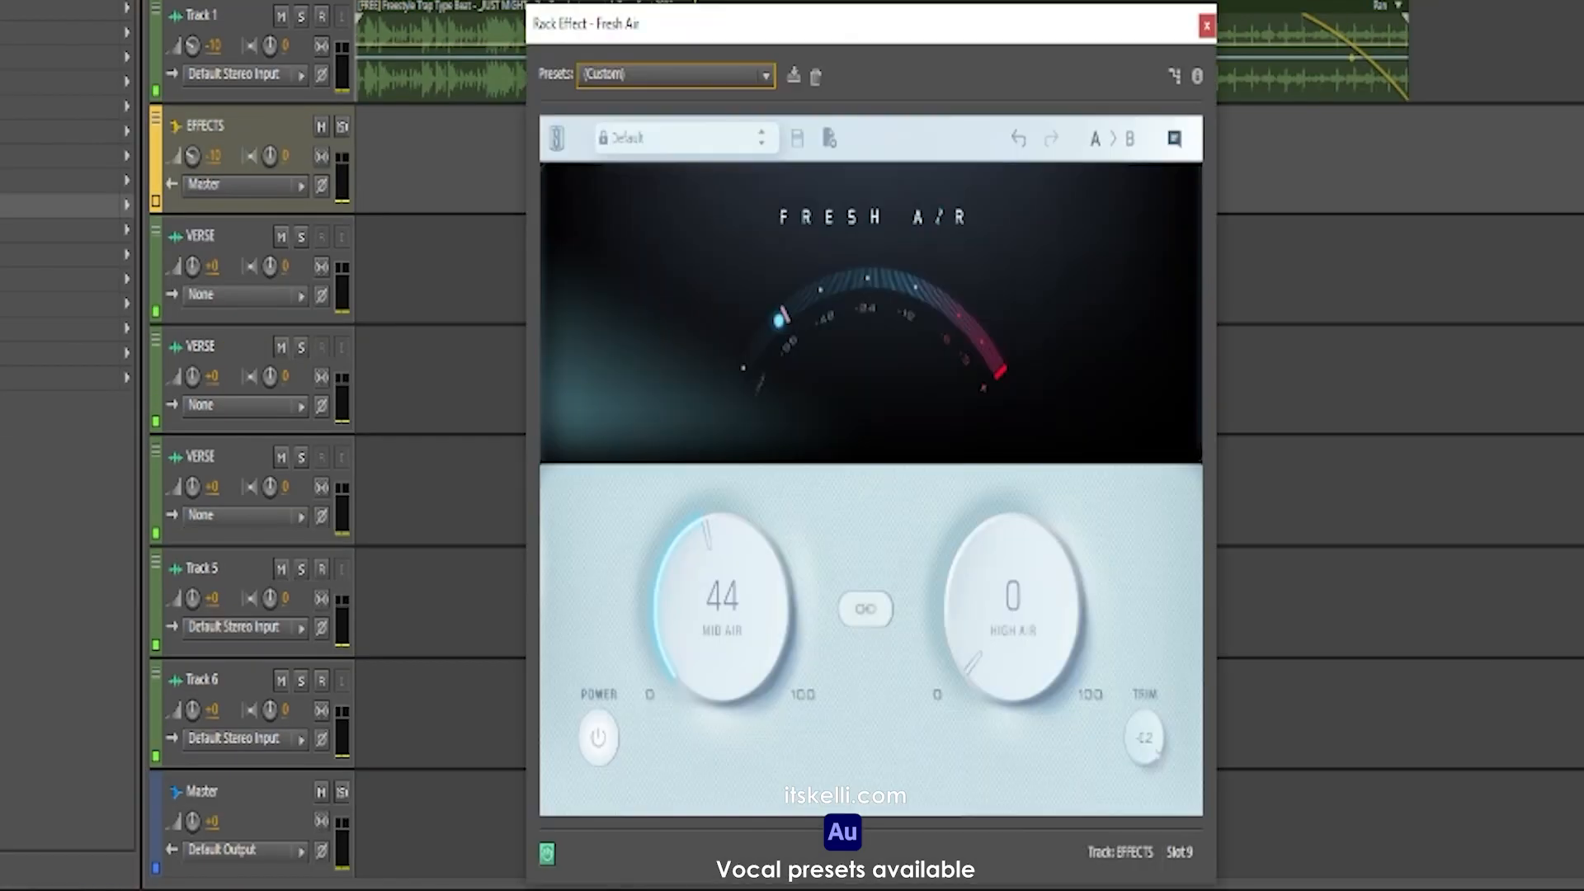
{"action": "double_click", "coordinate": [8, 156]}
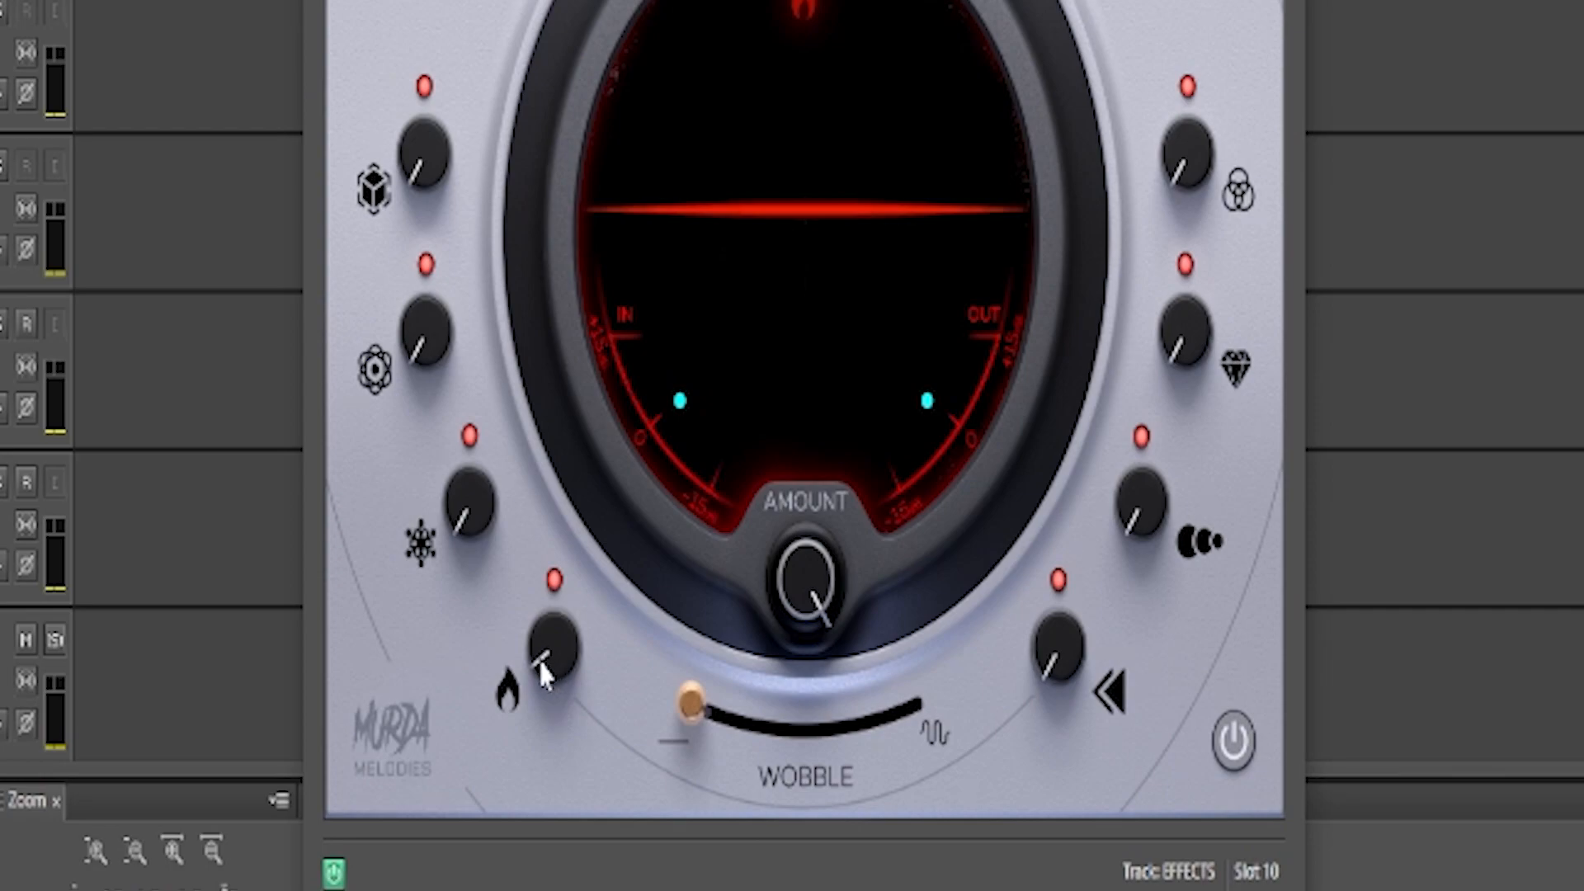
{"action": "mouse_move", "coordinate": [542, 672]}
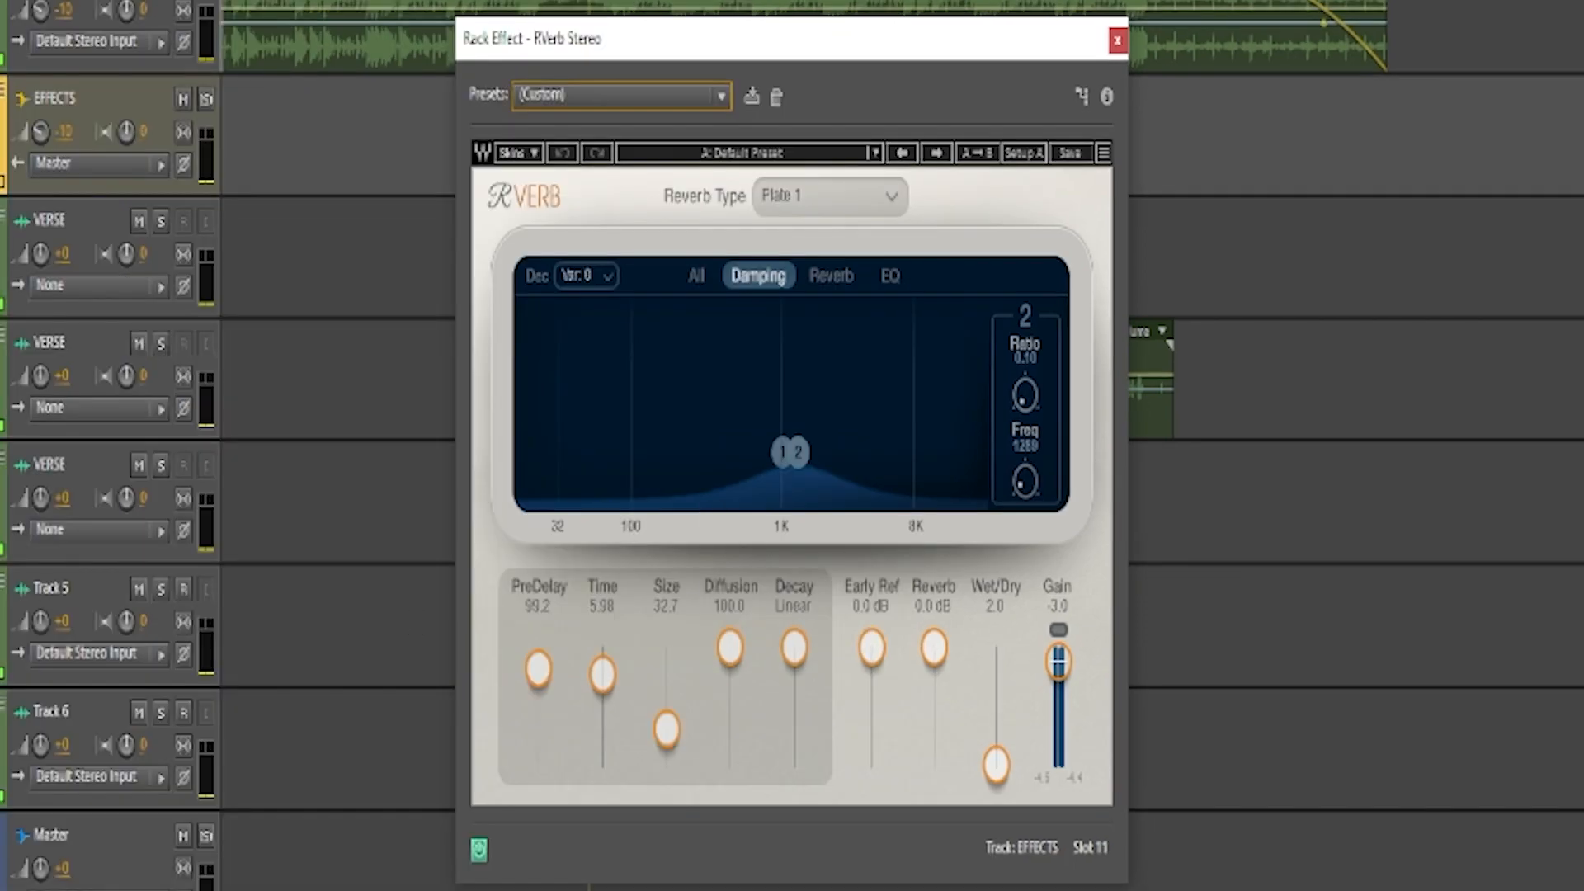
Examine the combined, damping and EQ views of the RVerb Stereo reverb.
{"action": "left_click", "coordinate": [696, 276]}
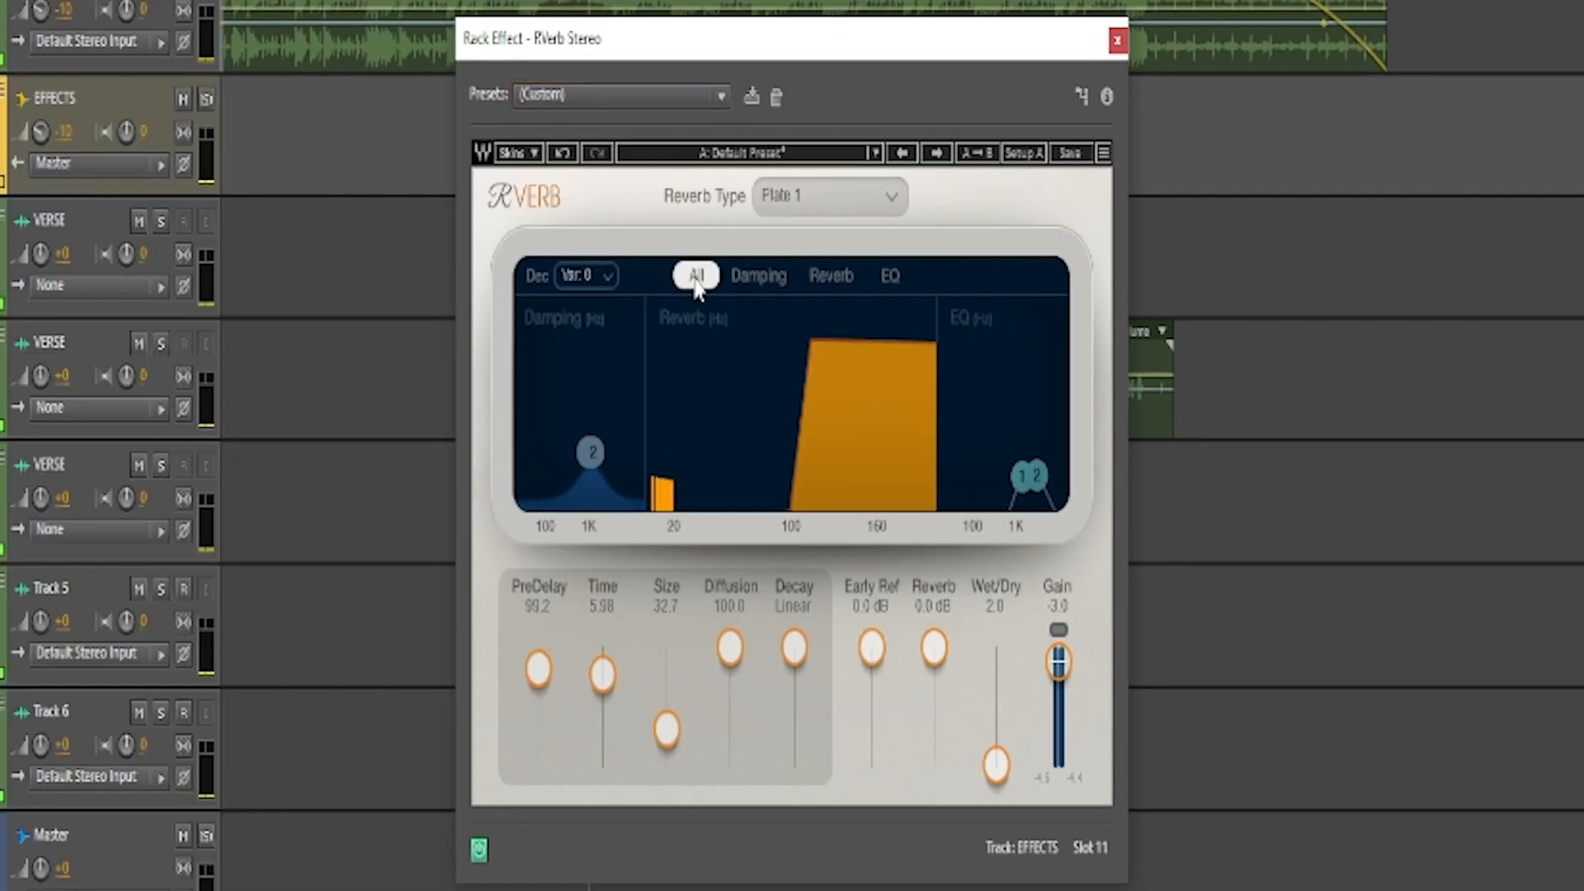
{"action": "left_click", "coordinate": [763, 280]}
{"action": "left_click", "coordinate": [892, 278]}
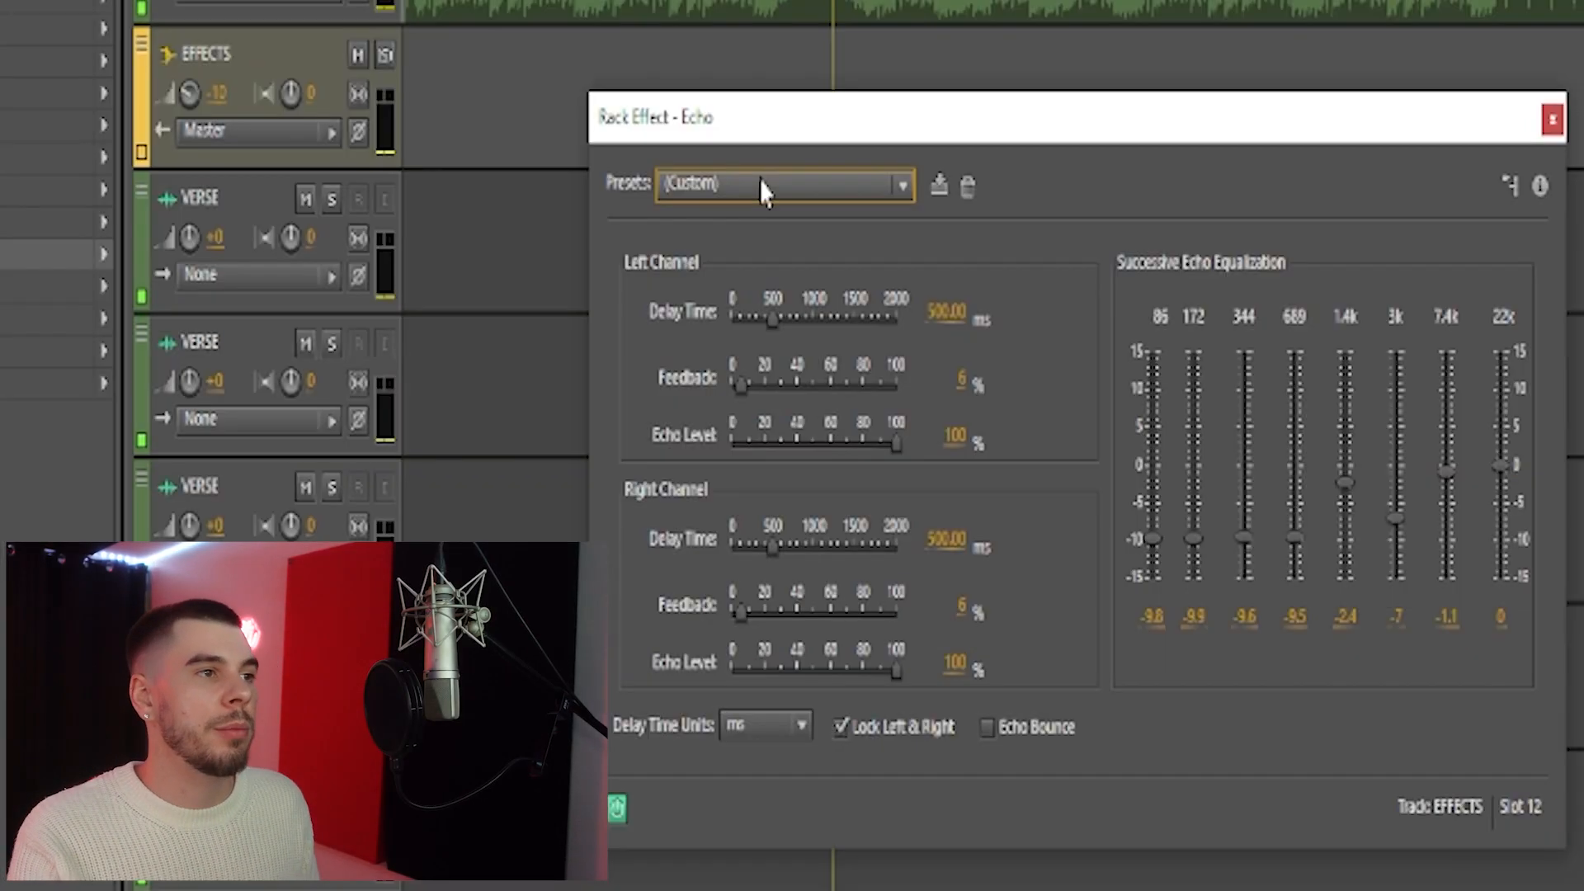
Look through the Echo effect's preset list, and examine and close the CLA-2A Stereo compressor.
{"action": "left_click", "coordinate": [1363, 447]}
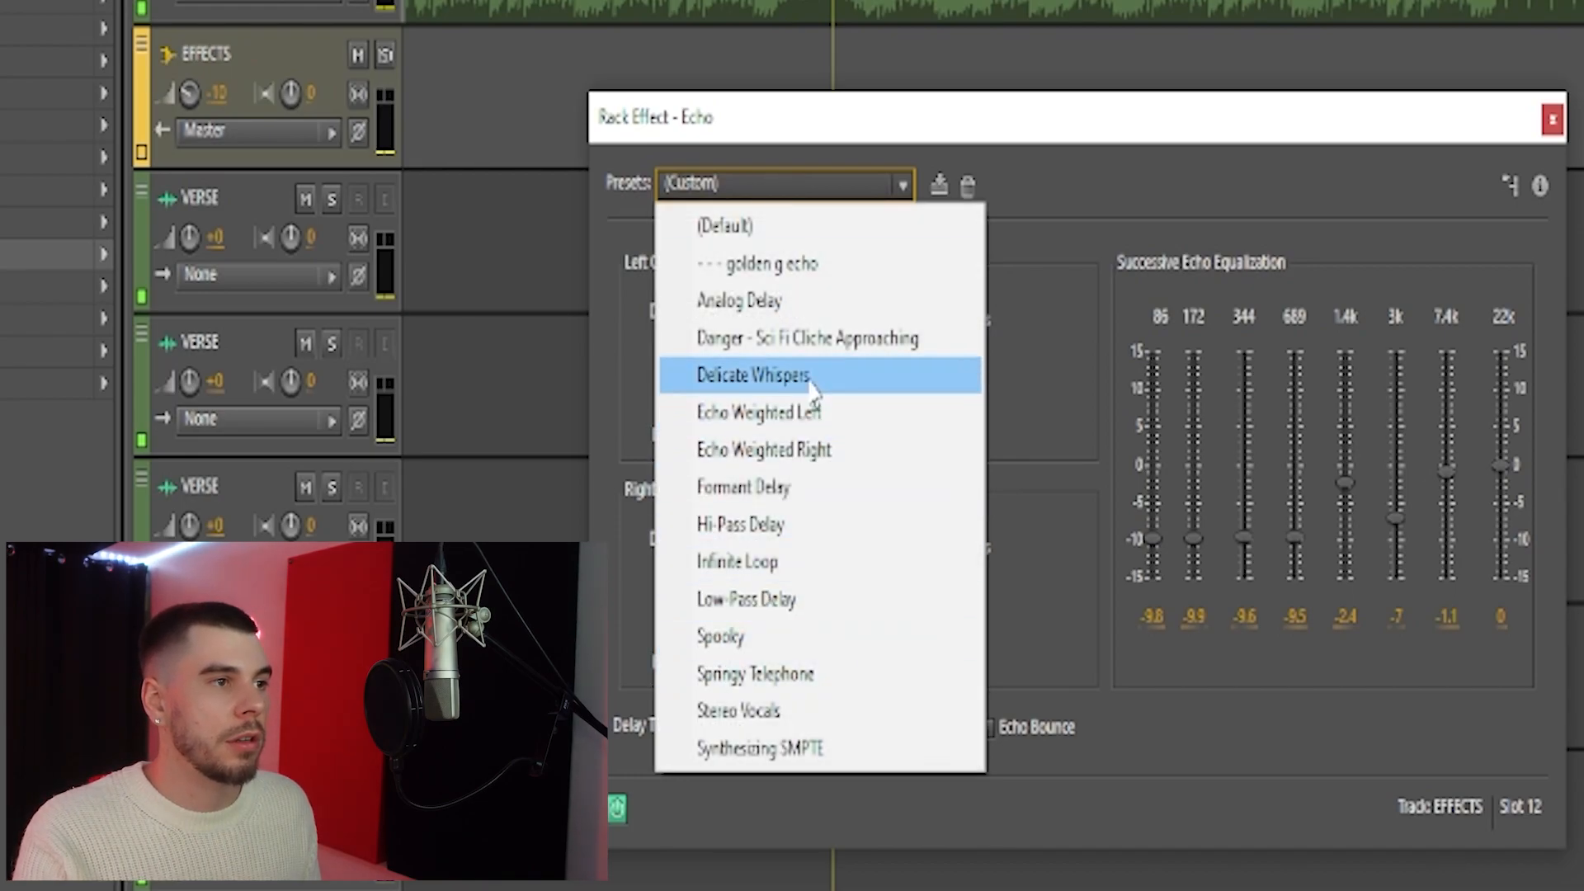
{"action": "left_click", "coordinate": [1084, 218]}
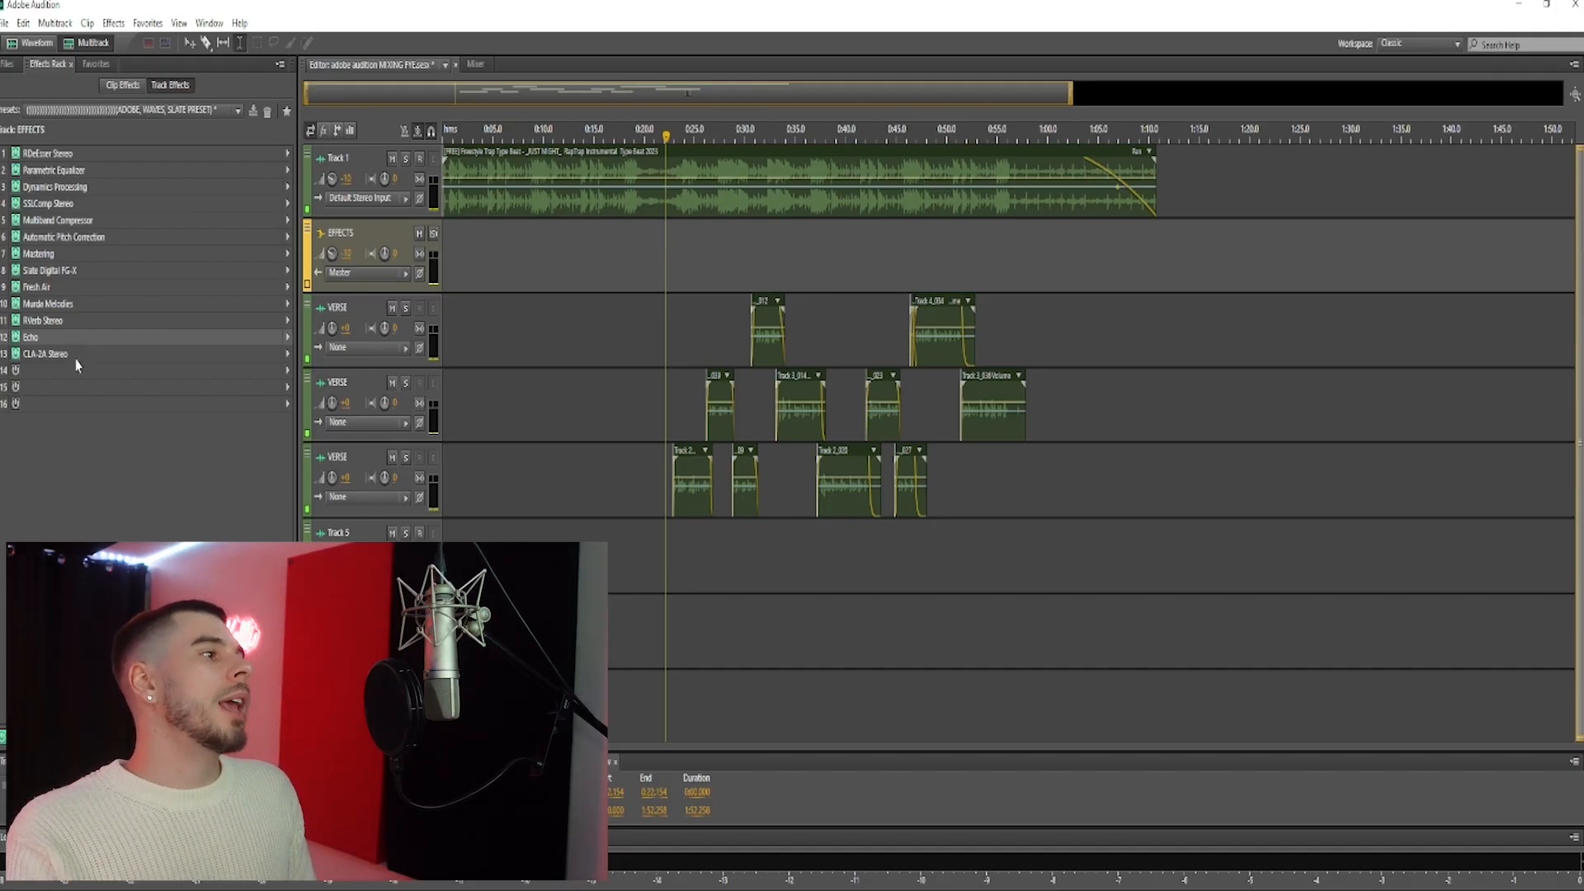
{"action": "double_click", "coordinate": [76, 361]}
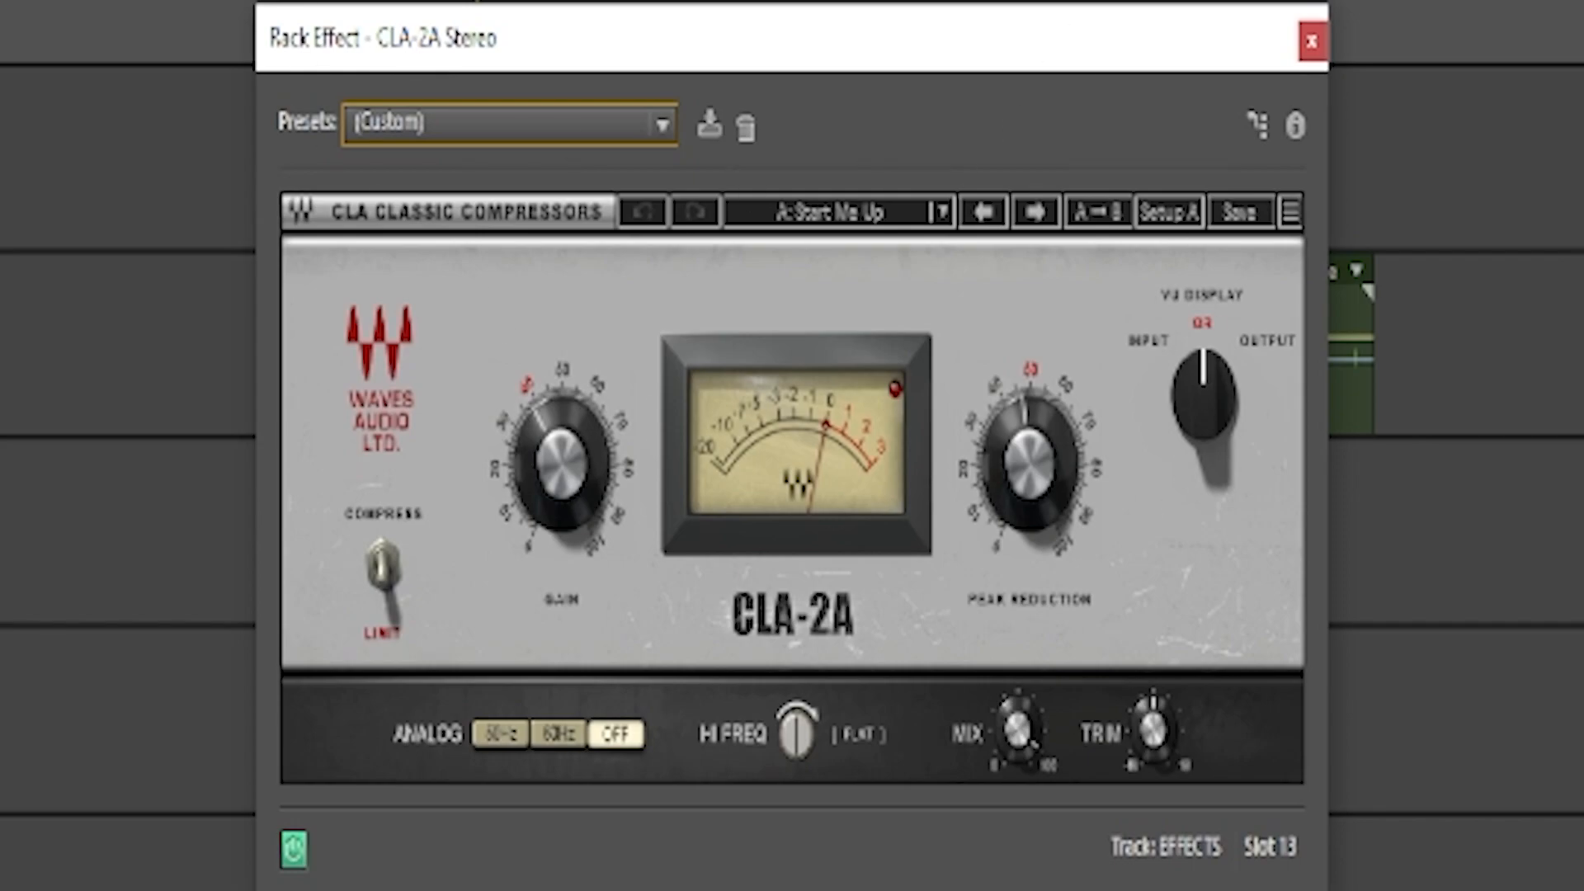
{"action": "left_click", "coordinate": [1310, 39]}
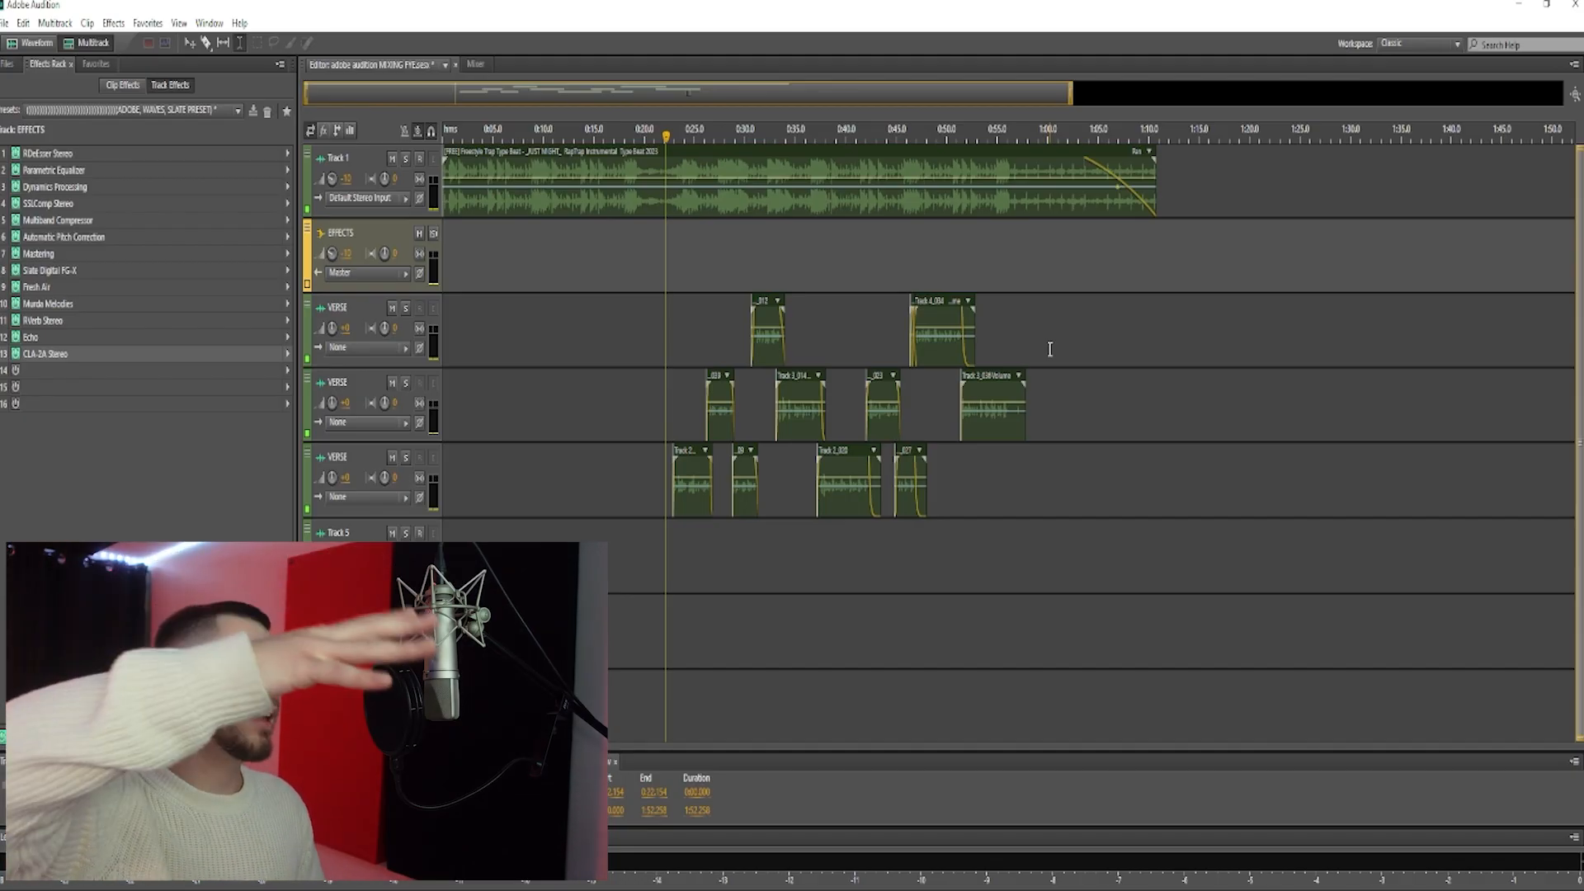